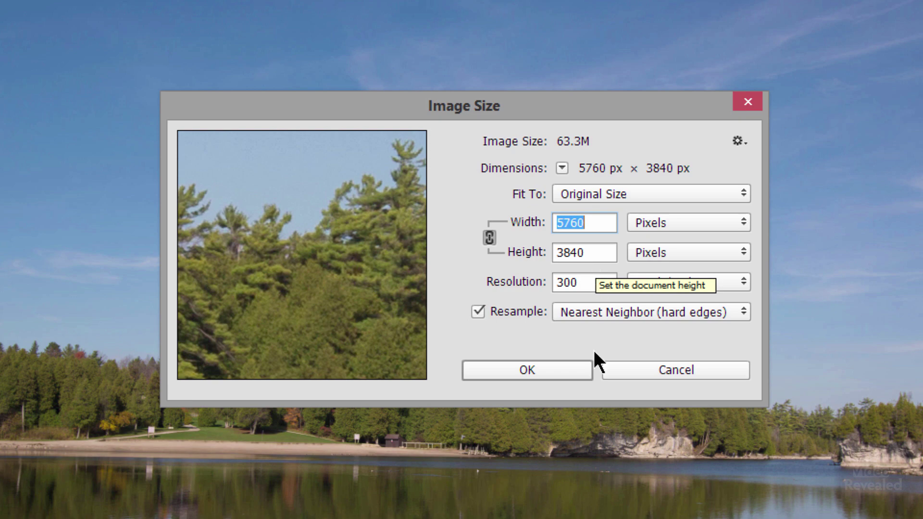
Step: Close the image size settings without changing anything and bring up the Autumn layers.psd document
{"action": "left_click", "coordinate": [667, 368]}
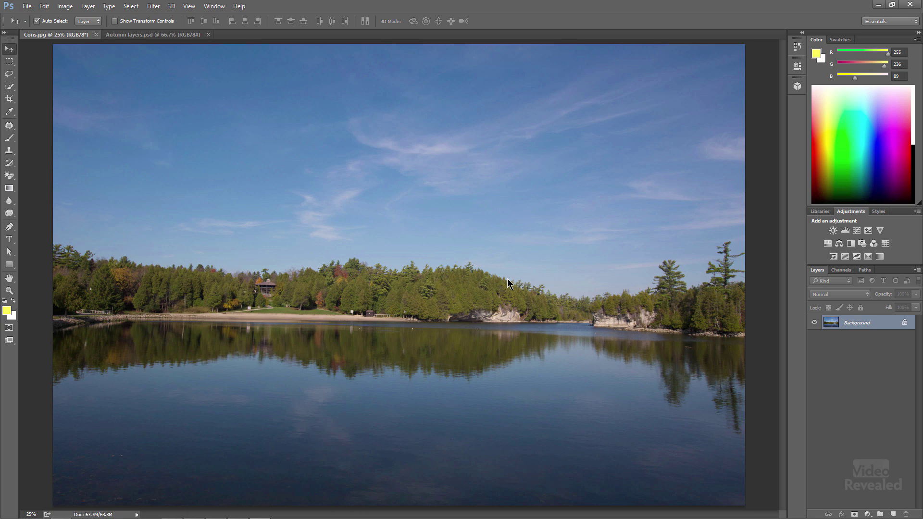
{"action": "left_click", "coordinate": [151, 38]}
{"action": "scroll", "coordinate": [133, 78], "scroll_direction": "up", "scroll_amount": 1}
{"action": "scroll", "coordinate": [517, 258], "scroll_direction": "down", "scroll_amount": 1}
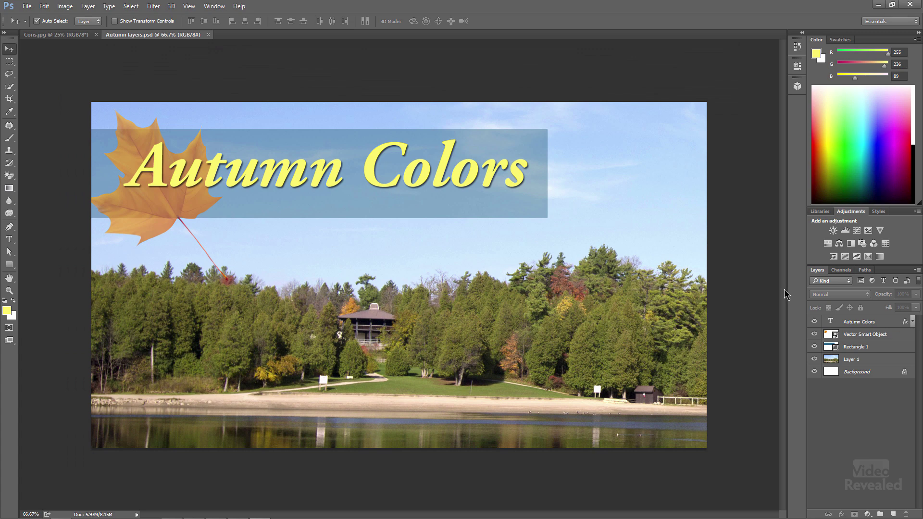
Step: Hide the Autumn Colors, Vector Smart Object, Rectangle 1 and Layer 1 layers one by one and show them all again
{"action": "left_click", "coordinate": [813, 322]}
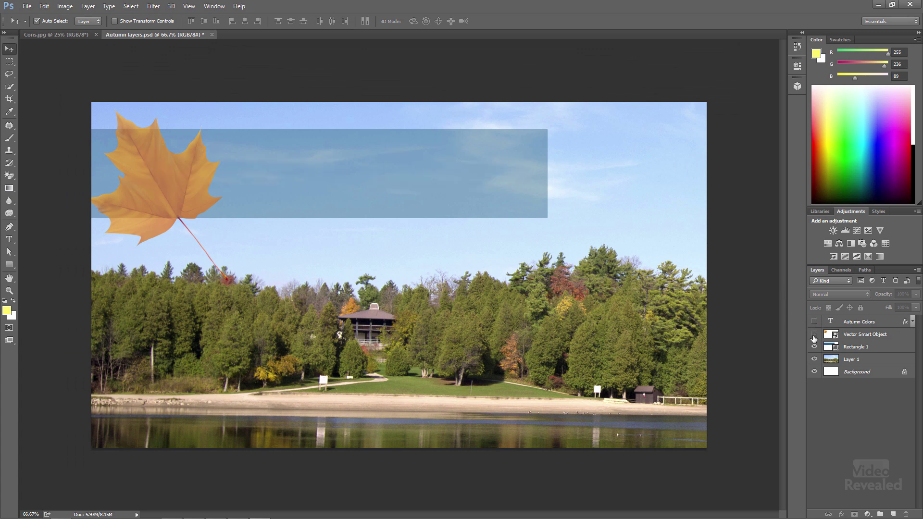
{"action": "left_click", "coordinate": [814, 334]}
{"action": "left_click", "coordinate": [814, 347]}
{"action": "left_click", "coordinate": [814, 359]}
{"action": "left_click_drag", "start_coordinate": [813, 359], "coordinate": [814, 321]}
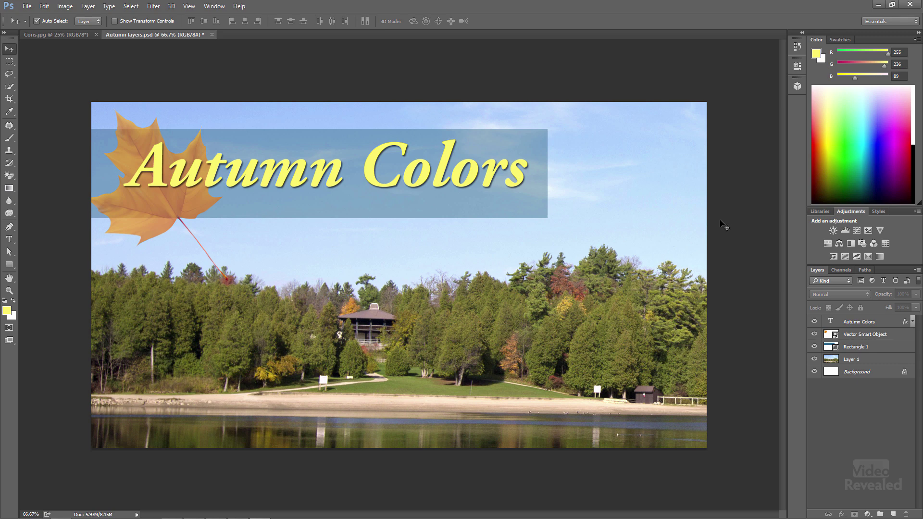
Step: Start a new document and try the U.S. Paper preset for it
{"action": "left_click", "coordinate": [67, 9]}
{"action": "mouse_move", "coordinate": [72, 19]}
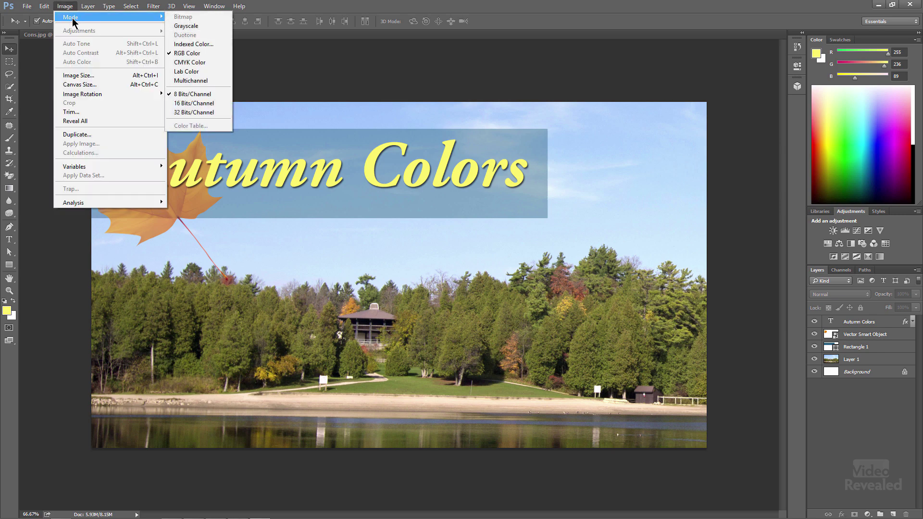
{"action": "left_click", "coordinate": [27, 6]}
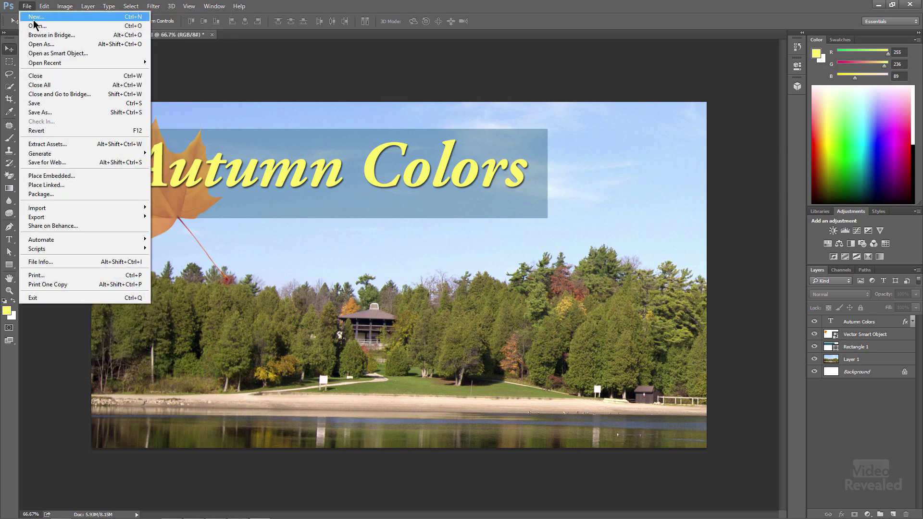
{"action": "left_click", "coordinate": [34, 19]}
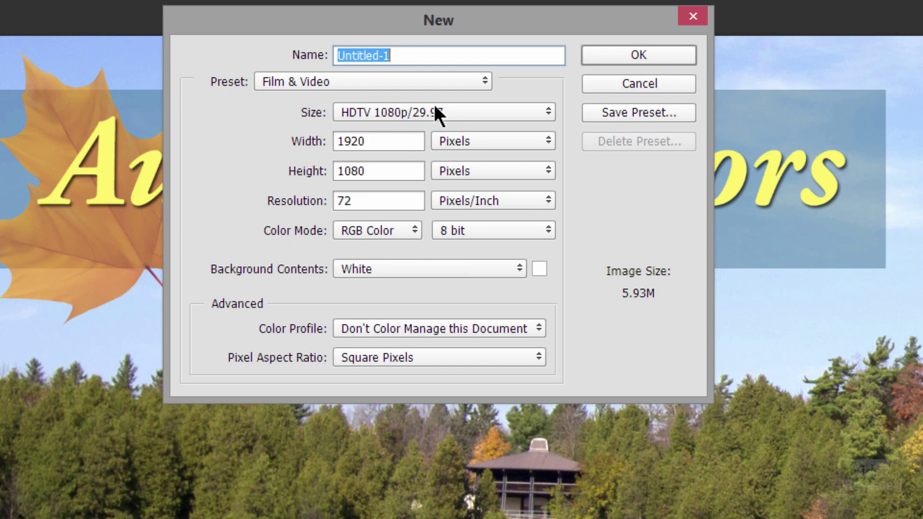
{"action": "left_click", "coordinate": [422, 78]}
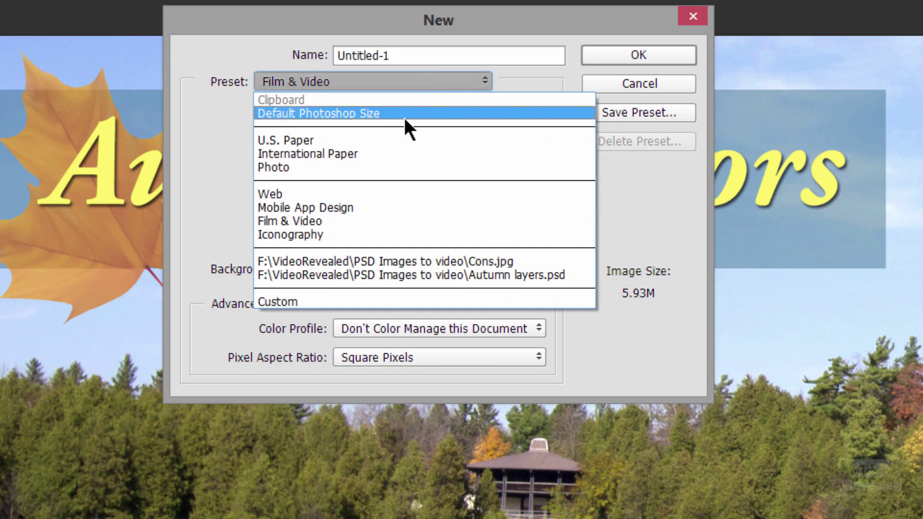
{"action": "left_click", "coordinate": [385, 140]}
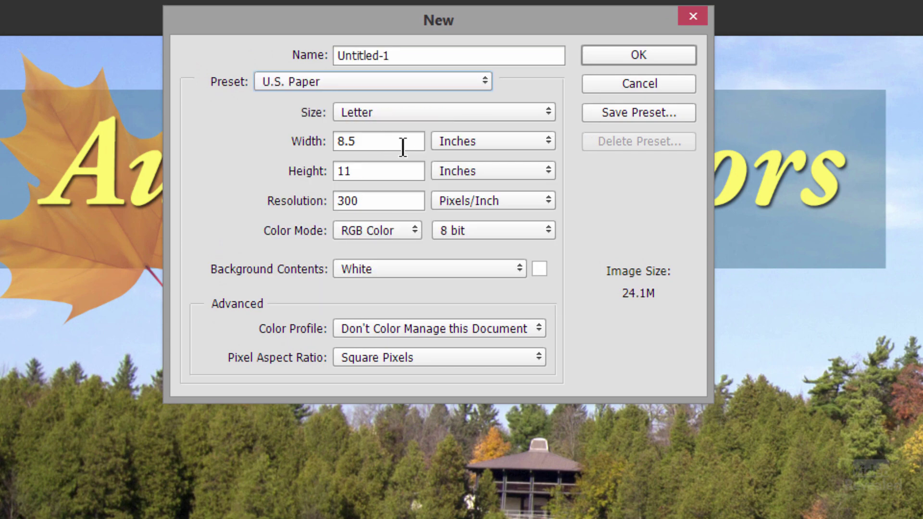
Step: Create the new document with the Film & Video preset at the HDTV 1080p/29.97 size and a white background
{"action": "left_click", "coordinate": [425, 82]}
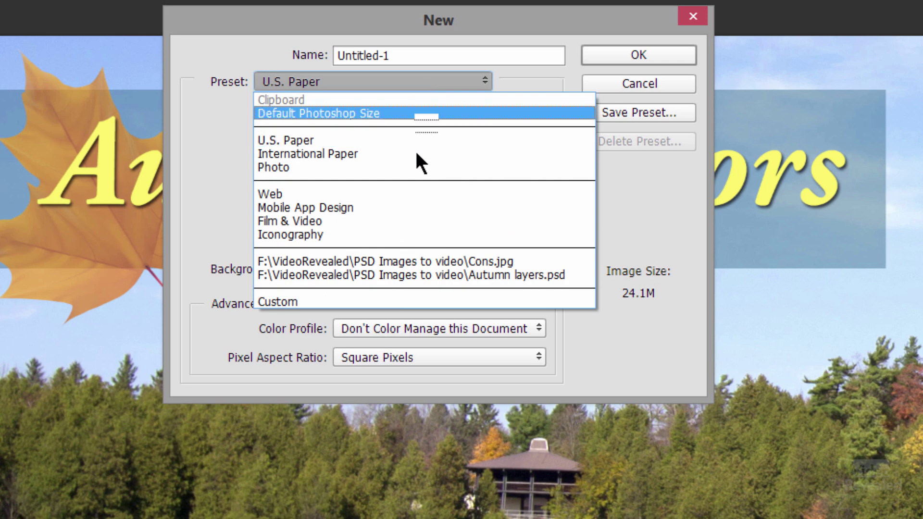
{"action": "left_click", "coordinate": [375, 222]}
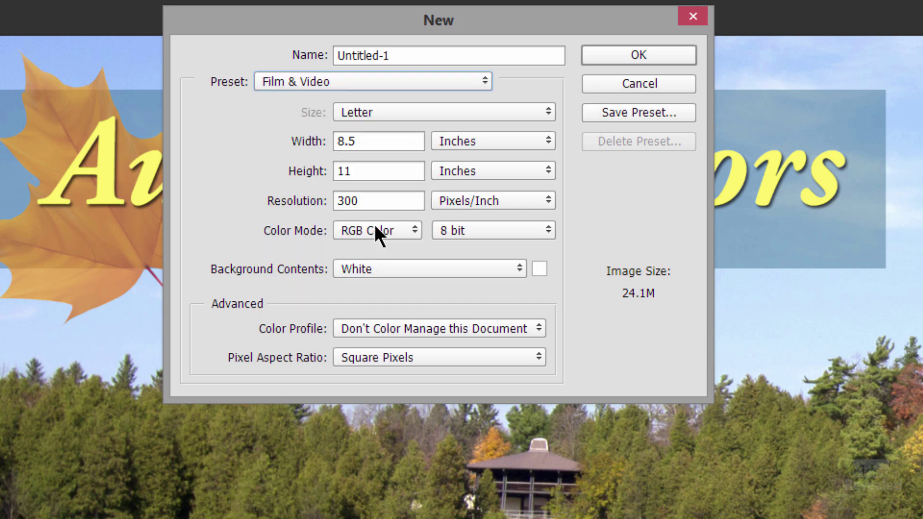
{"action": "left_click", "coordinate": [429, 120]}
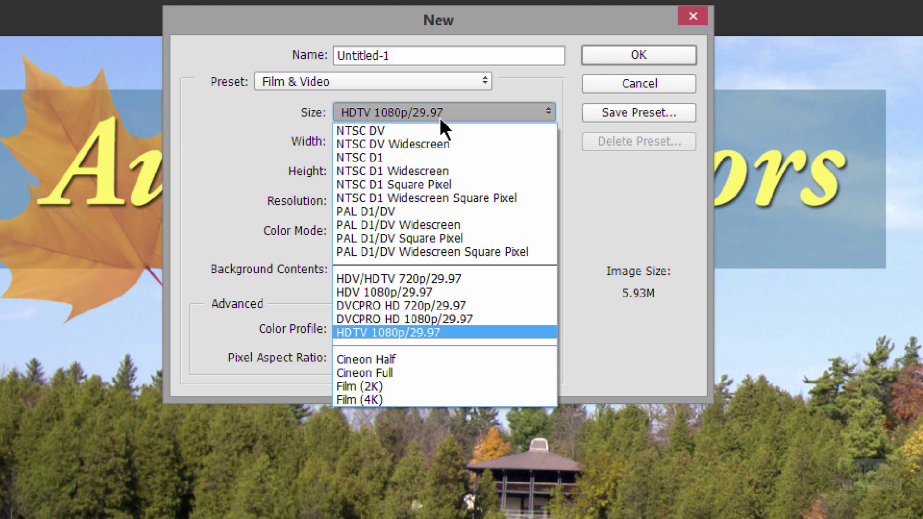
{"action": "left_click", "coordinate": [617, 217]}
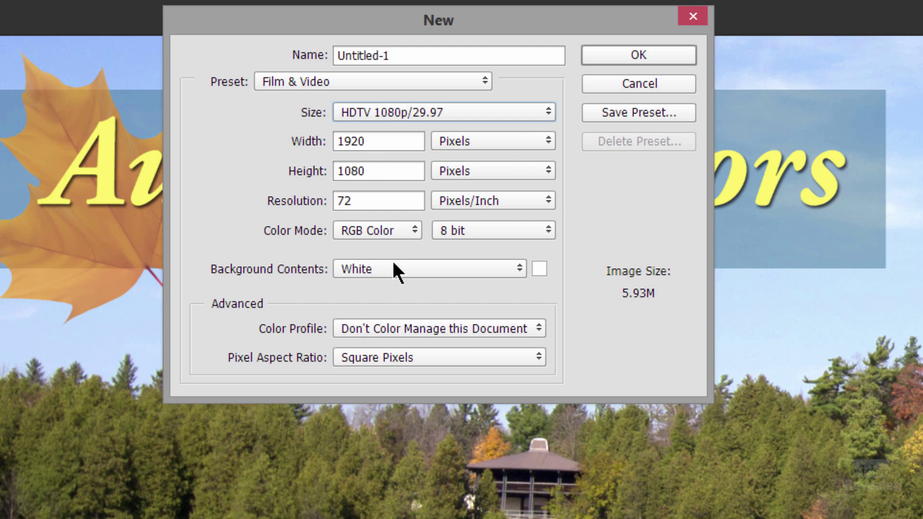
{"action": "left_click", "coordinate": [628, 55]}
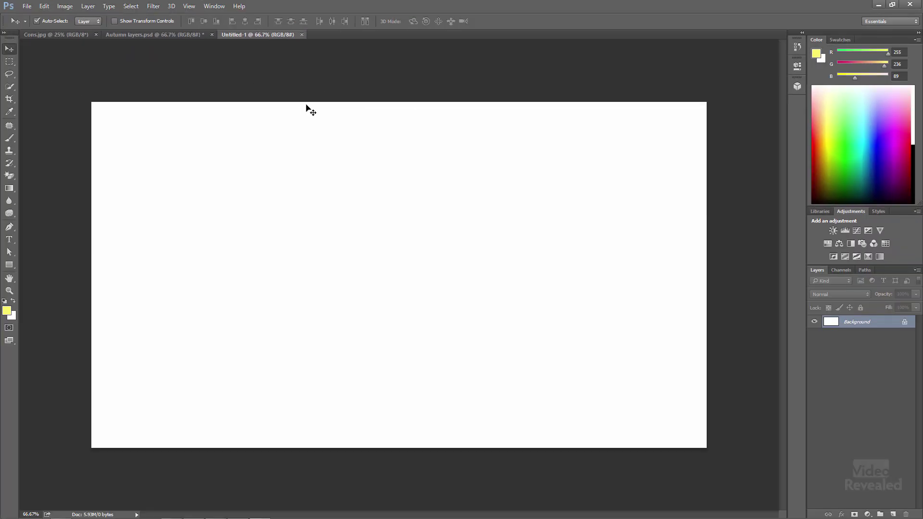
Step: Copy the Cons.jpg photo into the new blank document and reposition it to frame the building on the shore
{"action": "left_click", "coordinate": [77, 35]}
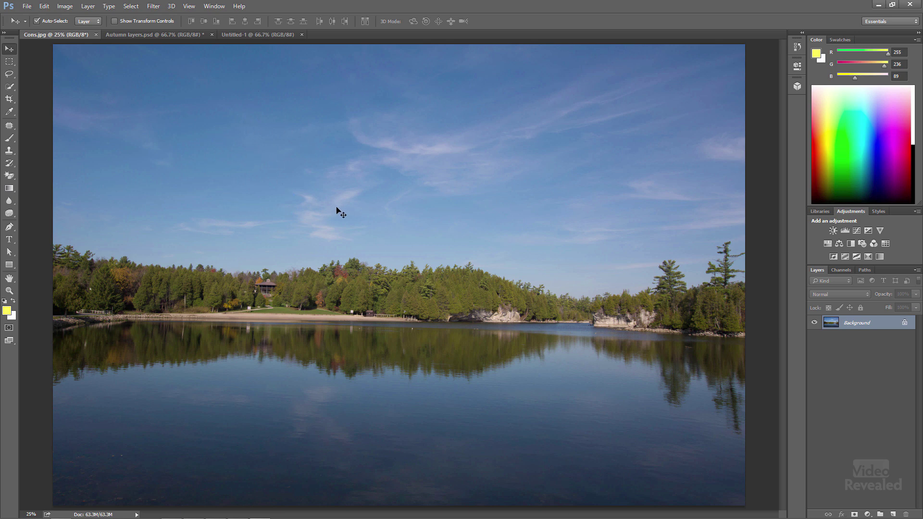
{"action": "left_click_drag", "start_coordinate": [365, 237], "coordinate": [322, 192]}
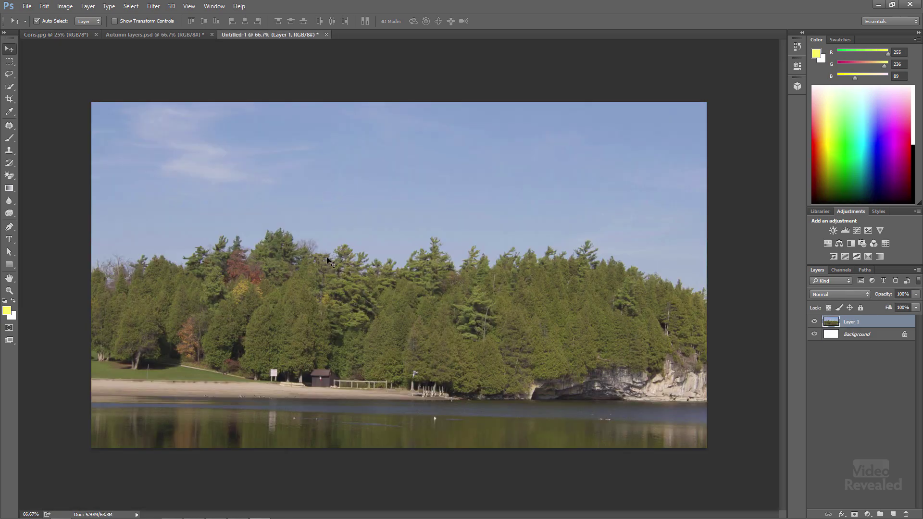
{"action": "left_click_drag", "start_coordinate": [364, 337], "coordinate": [413, 290]}
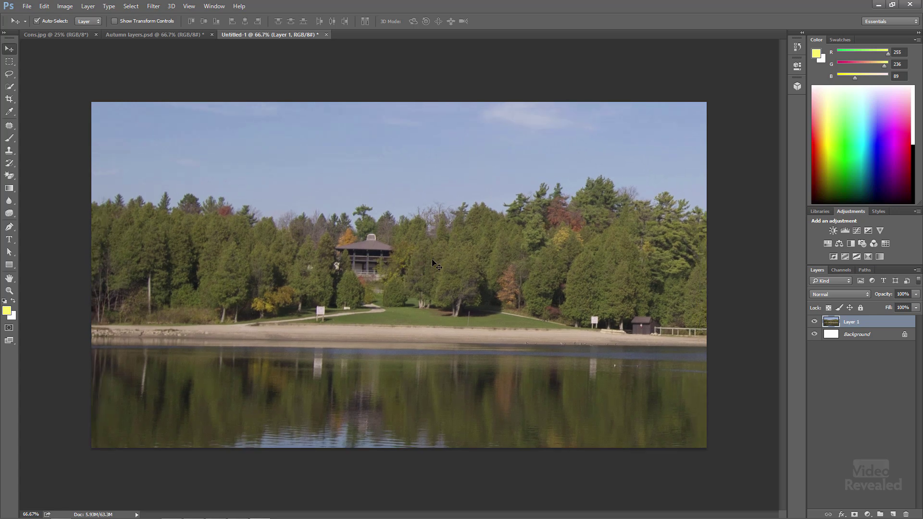
Step: Close the untitled document without saving and look at Autumn layers.psd and Cons.jpg in turn
{"action": "left_click", "coordinate": [326, 35]}
{"action": "left_click", "coordinate": [463, 199]}
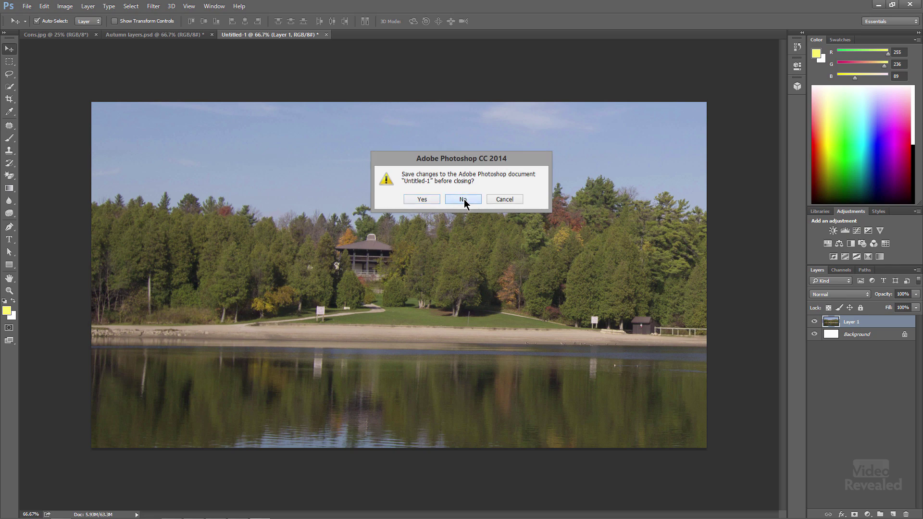
{"action": "left_click", "coordinate": [151, 35]}
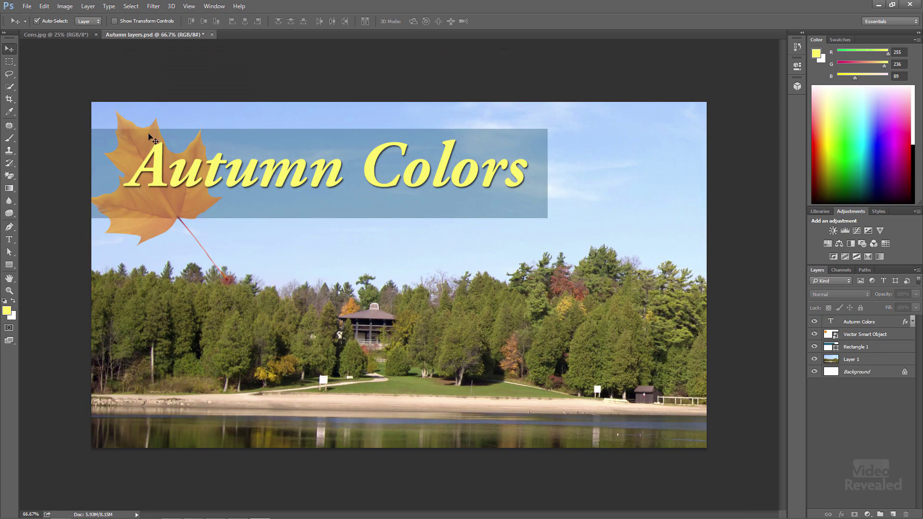
{"action": "left_click", "coordinate": [75, 35]}
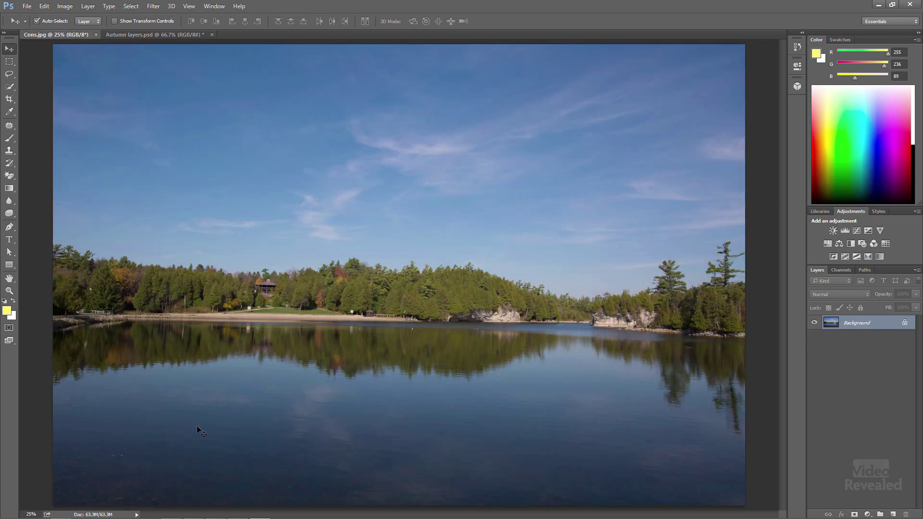
Step: Switch to Premiere Pro and start importing Autumn layers.psd from the PSD Images to video folder into the empty timeline
{"action": "left_click", "coordinate": [199, 509]}
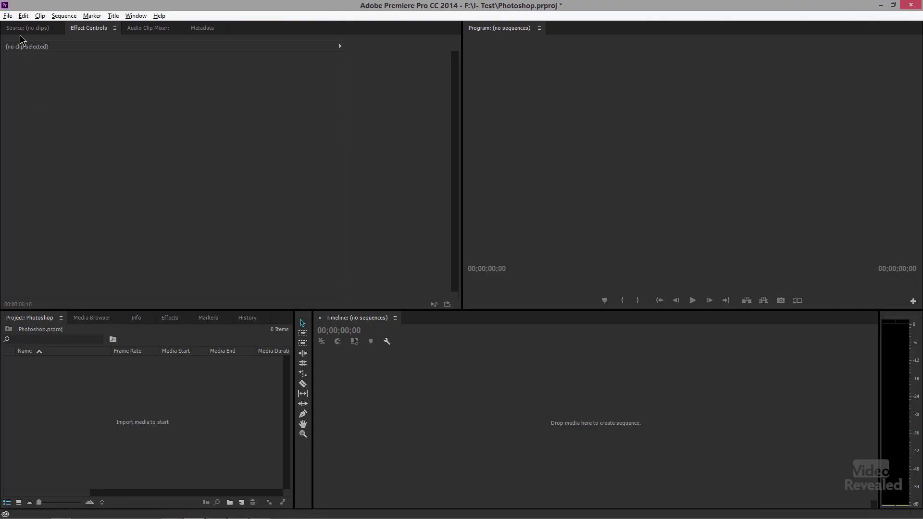
{"action": "left_click", "coordinate": [8, 16]}
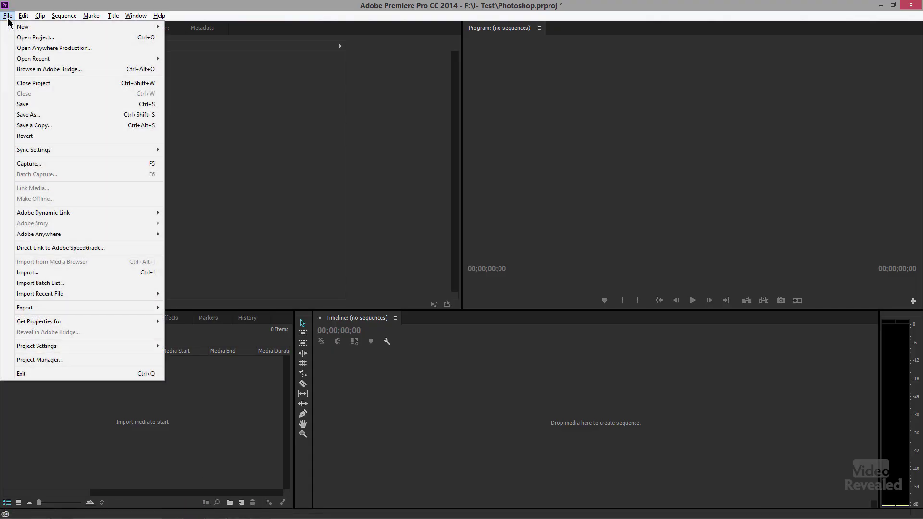
{"action": "left_click", "coordinate": [9, 20]}
{"action": "left_click", "coordinate": [91, 322]}
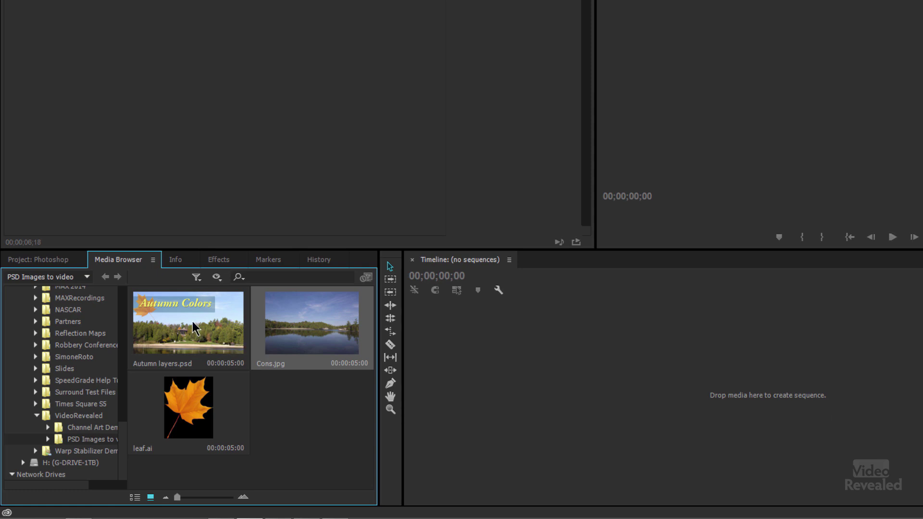
{"action": "left_click_drag", "start_coordinate": [194, 328], "coordinate": [649, 353]}
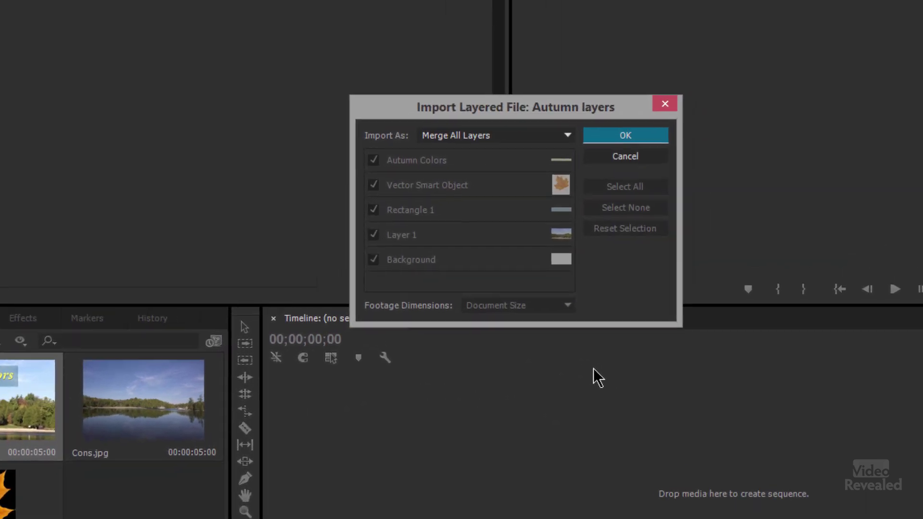
Step: Try the Merged Layers import option, excluding the Vector Smart Object layer and including it again
{"action": "left_click", "coordinate": [507, 152]}
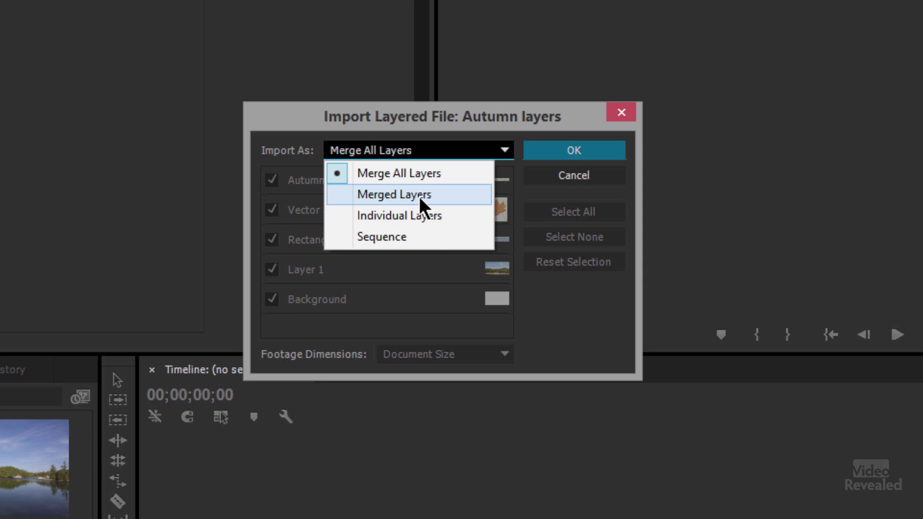
{"action": "left_click", "coordinate": [419, 195]}
{"action": "left_click", "coordinate": [272, 210]}
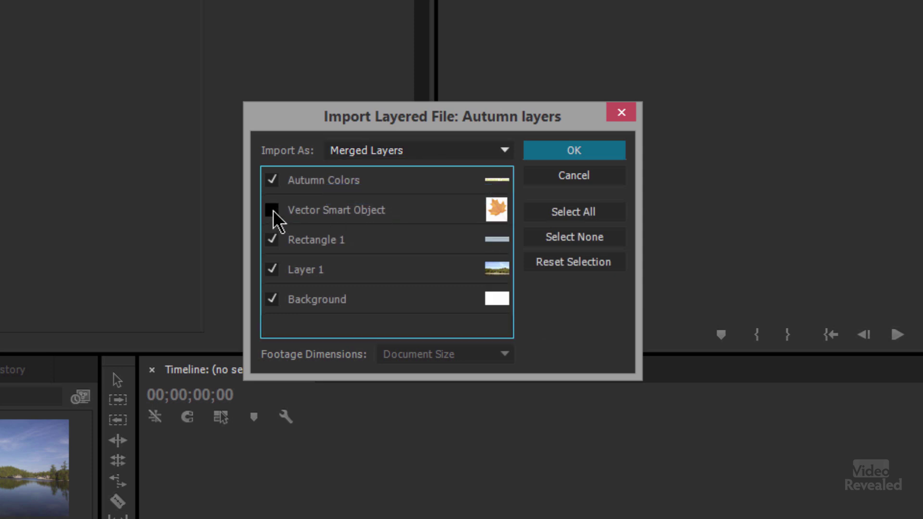
{"action": "left_click", "coordinate": [273, 210]}
Step: Import Autumn layers.psd as Individual Layers with the footage dimensions set to Layer Size
{"action": "left_click", "coordinate": [424, 151]}
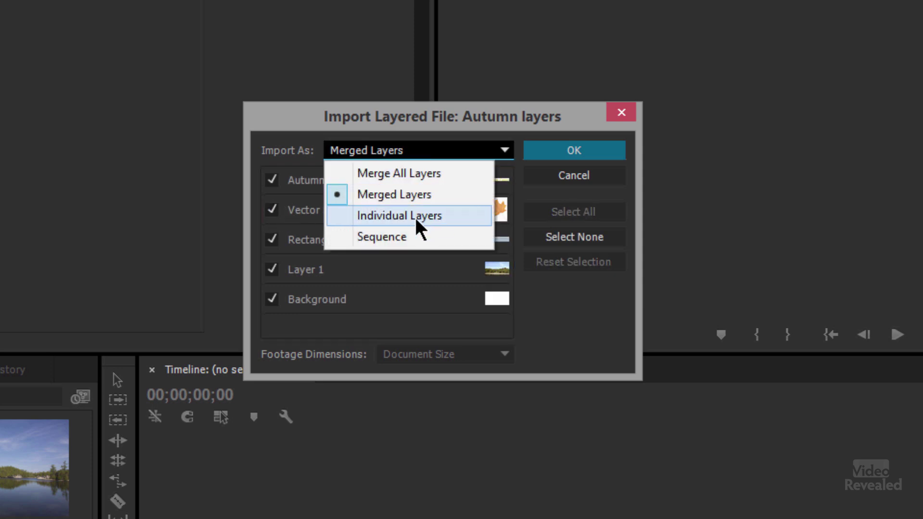
{"action": "left_click", "coordinate": [414, 215]}
{"action": "left_click", "coordinate": [392, 151]}
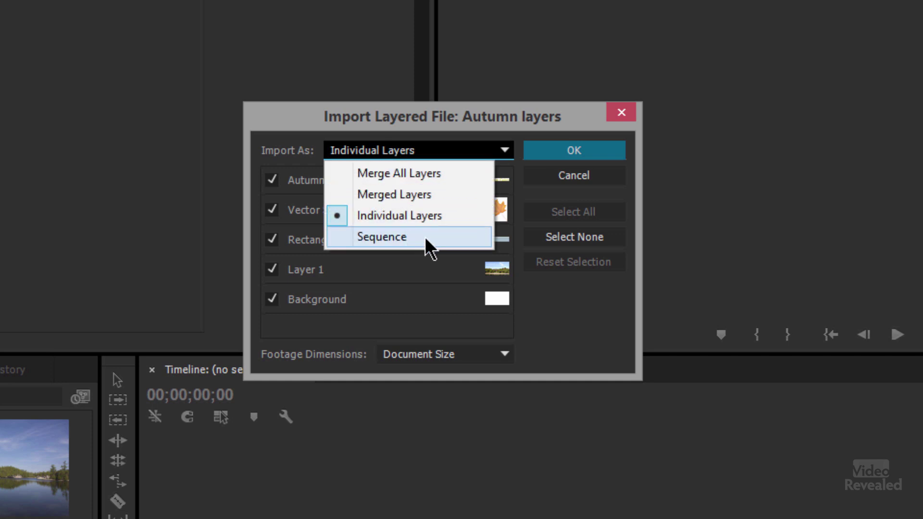
{"action": "left_click", "coordinate": [417, 211]}
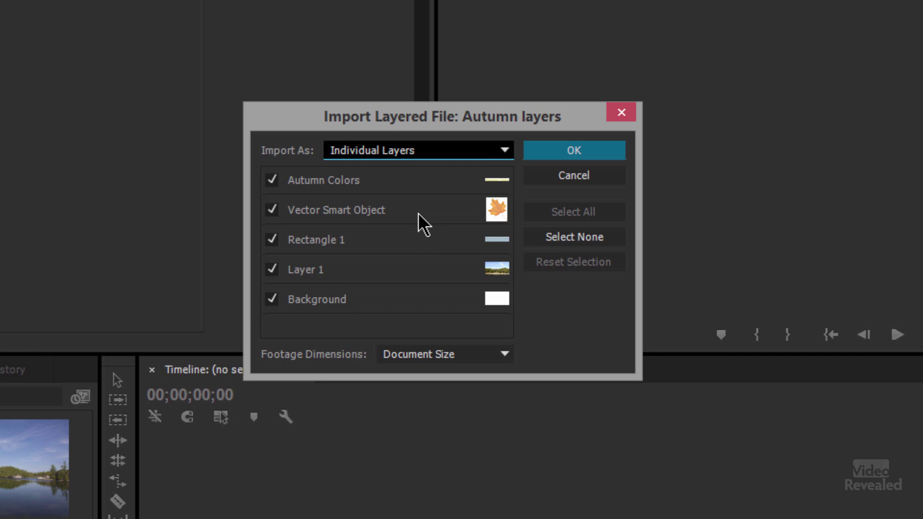
{"action": "left_click", "coordinate": [463, 356]}
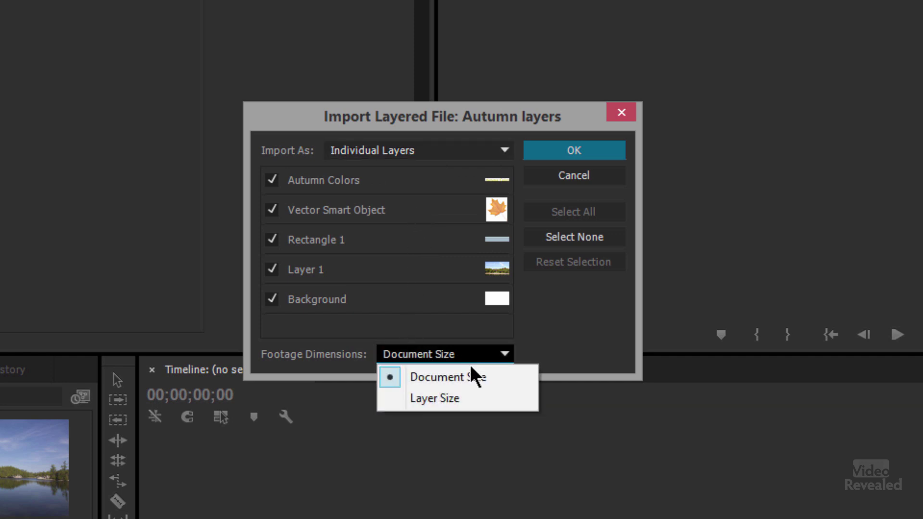
{"action": "left_click", "coordinate": [489, 396]}
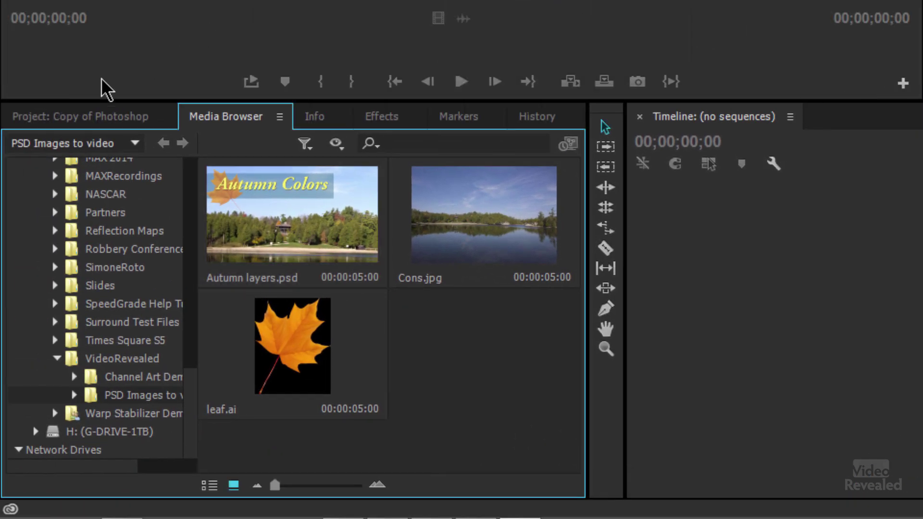
Step: Open the imported Autumn layers bin in the project, inspect its layers as thumbnails and return to the list view
{"action": "left_click", "coordinate": [90, 123]}
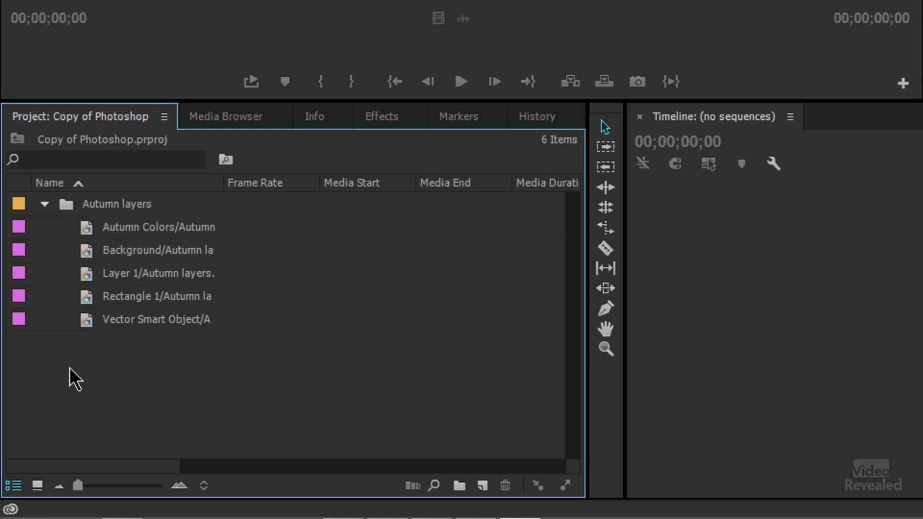
{"action": "left_click", "coordinate": [37, 485]}
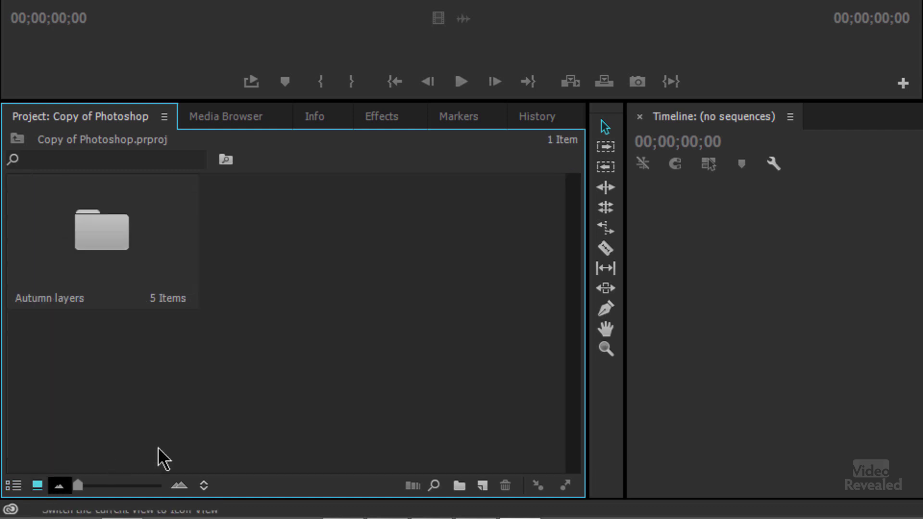
{"action": "double_click", "coordinate": [113, 243]}
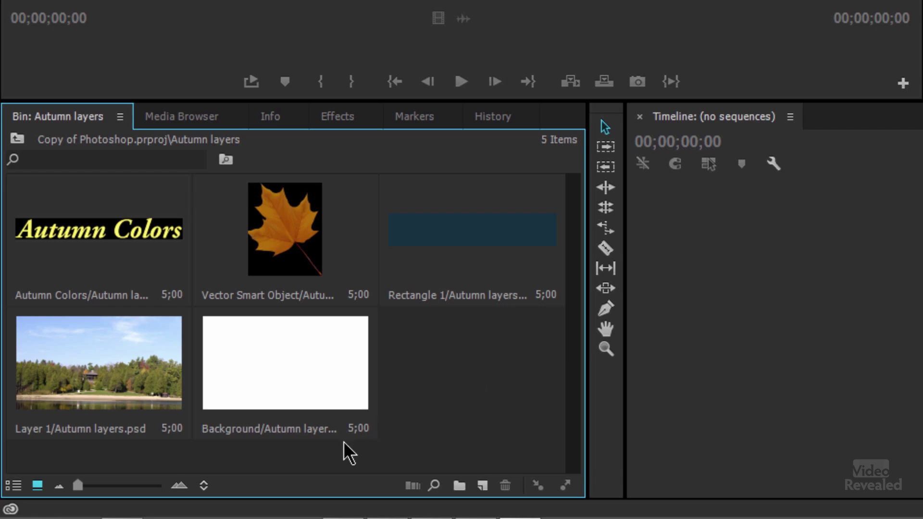
{"action": "left_click", "coordinate": [13, 486]}
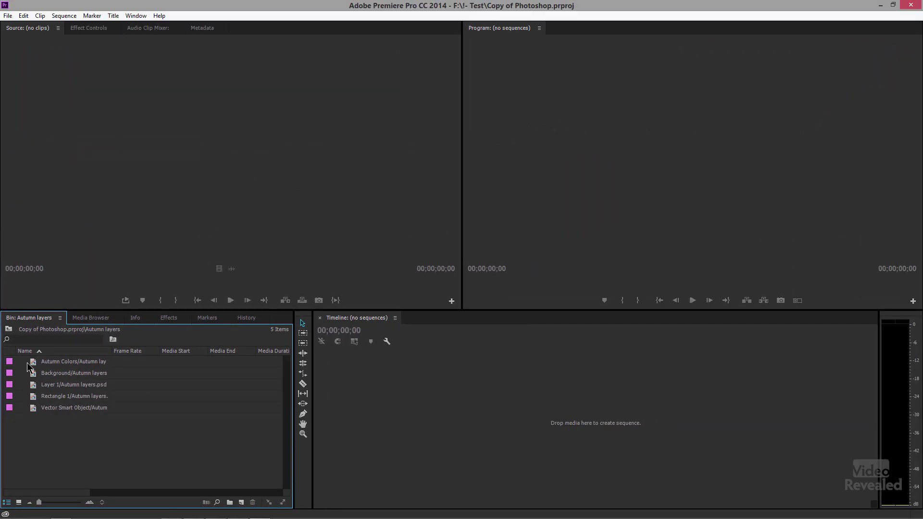
Step: Preview each of the imported Autumn layers clips, including Background, Layer 1, Rectangle 1 and Vector Smart Object, in the source monitor
{"action": "double_click", "coordinate": [30, 366]}
{"action": "double_click", "coordinate": [34, 378]}
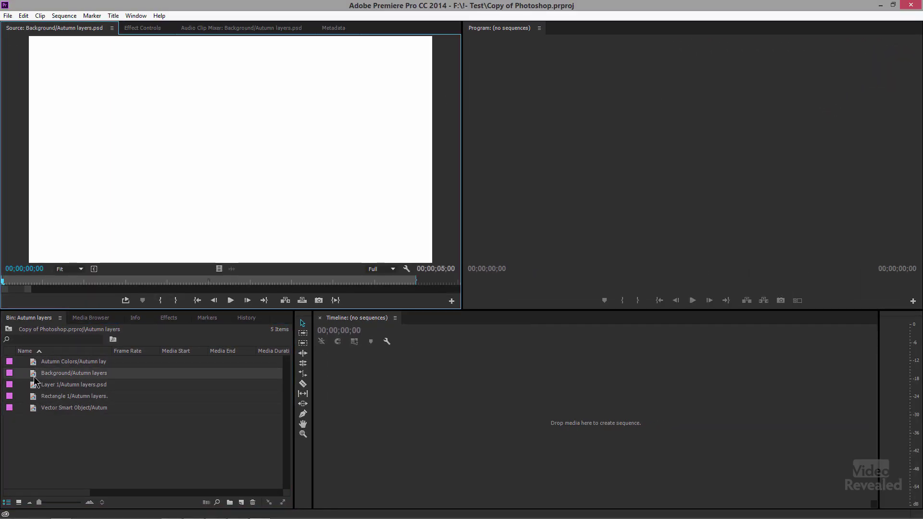
{"action": "double_click", "coordinate": [32, 385]}
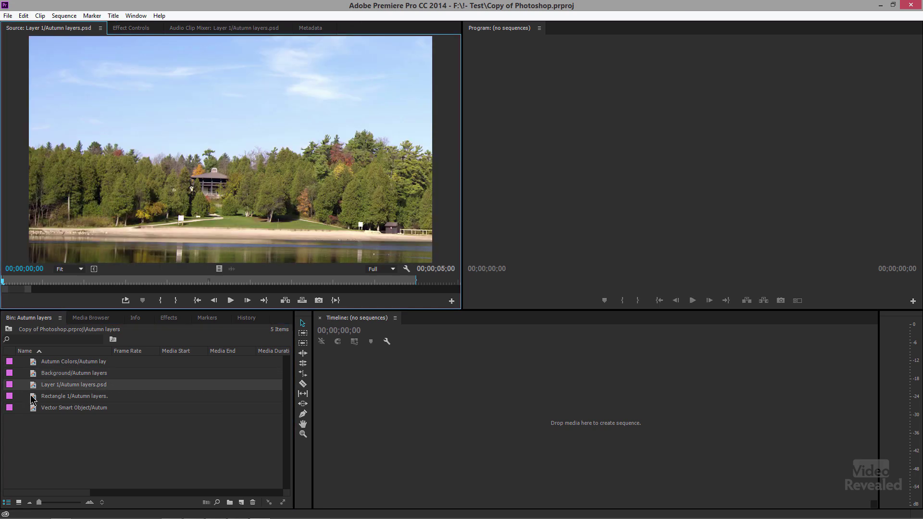
{"action": "double_click", "coordinate": [32, 397]}
{"action": "double_click", "coordinate": [34, 409]}
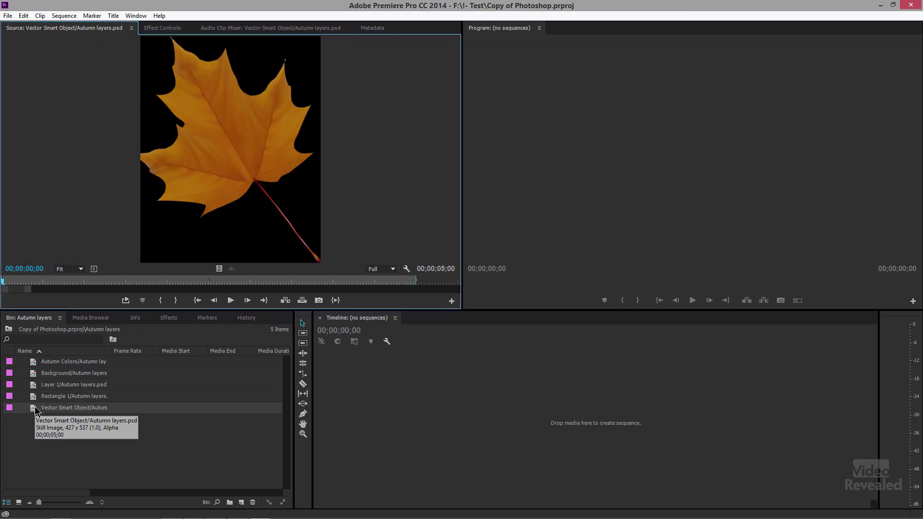
{"action": "double_click", "coordinate": [34, 375]}
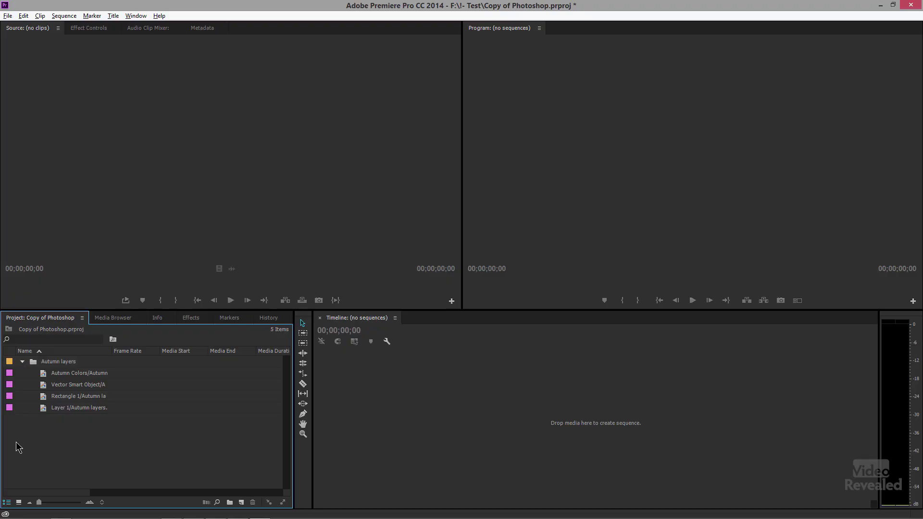
Step: Preview the Autumn Colors, Vector Smart Object, Rectangle 1 and Layer 1 clips of the reimported bin that has no Background layer
{"action": "double_click", "coordinate": [43, 376]}
{"action": "double_click", "coordinate": [44, 385]}
{"action": "double_click", "coordinate": [43, 398]}
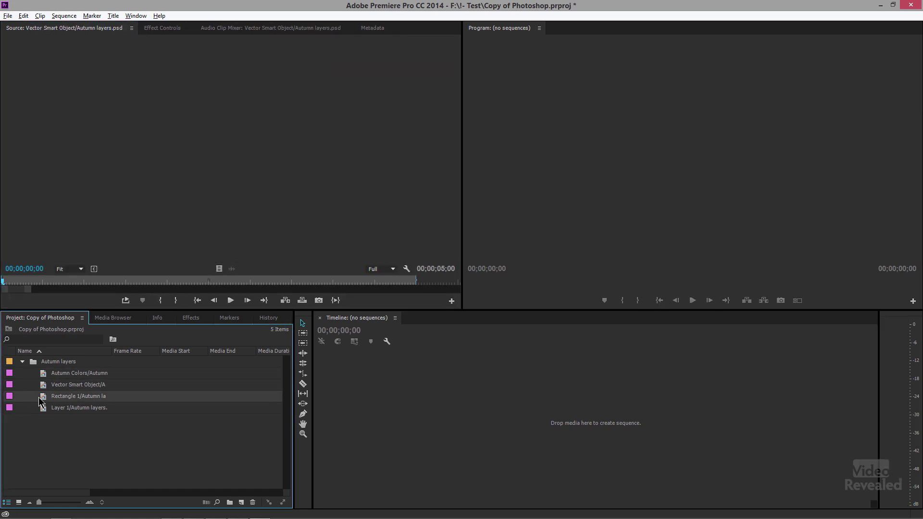
{"action": "double_click", "coordinate": [43, 409]}
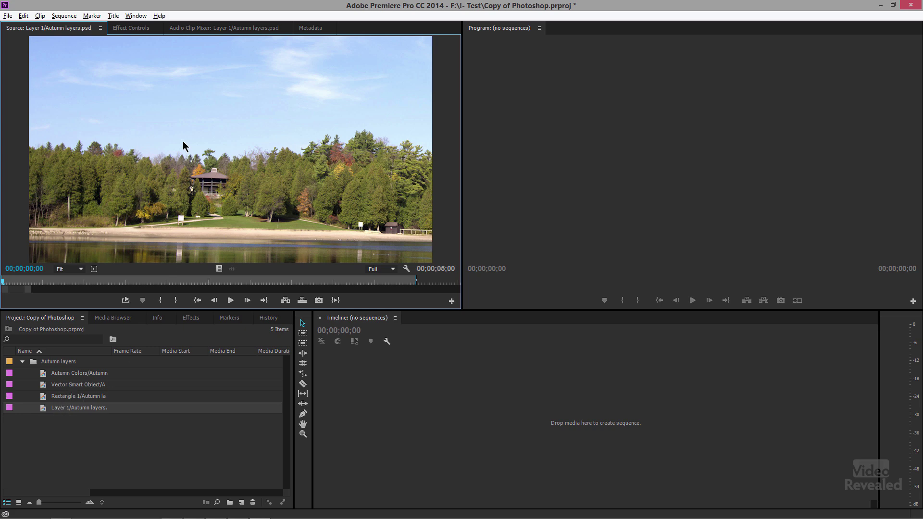
Step: Create a sequence from the Layer 1 clip and stack the Rectangle 1 clip above it on V2
{"action": "left_click", "coordinate": [44, 413]}
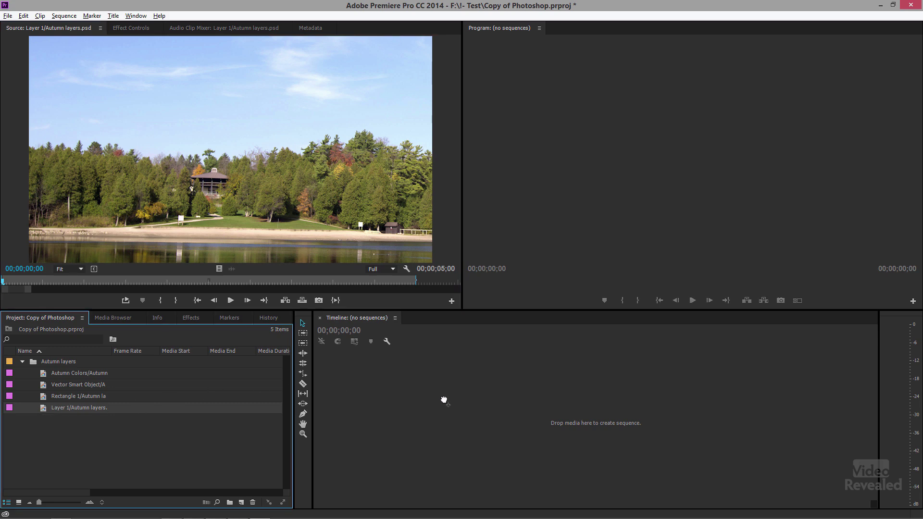
{"action": "left_click_drag", "start_coordinate": [444, 400], "coordinate": [444, 401]}
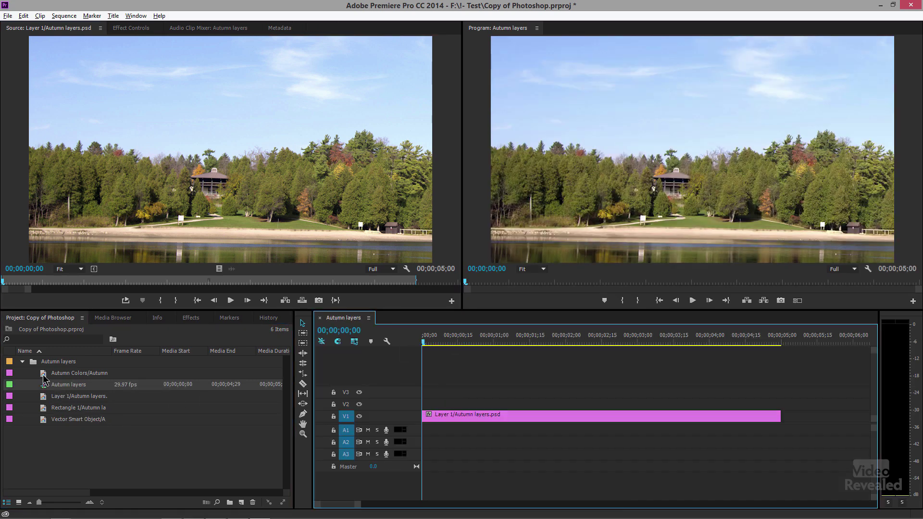
{"action": "left_click", "coordinate": [44, 410]}
{"action": "left_click_drag", "start_coordinate": [173, 386], "coordinate": [424, 405]}
{"action": "left_click", "coordinate": [488, 338]}
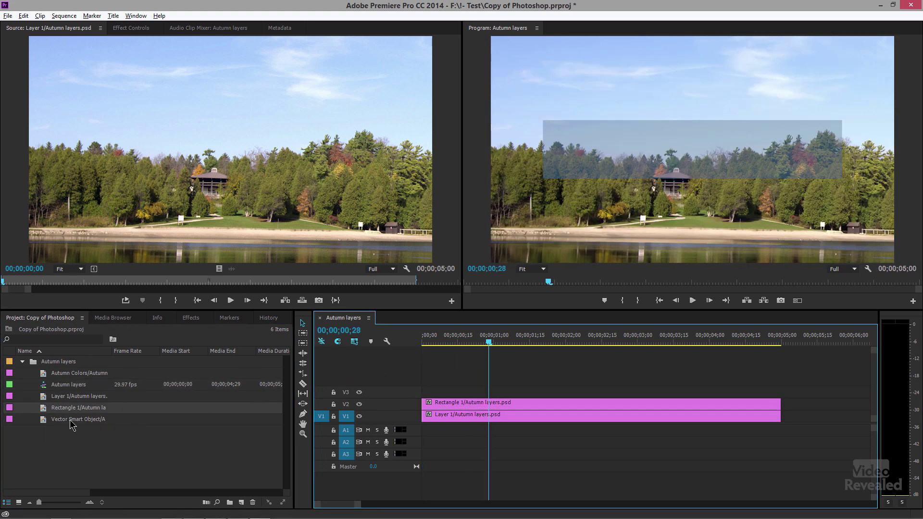
{"action": "left_click_drag", "start_coordinate": [46, 399], "coordinate": [425, 379]}
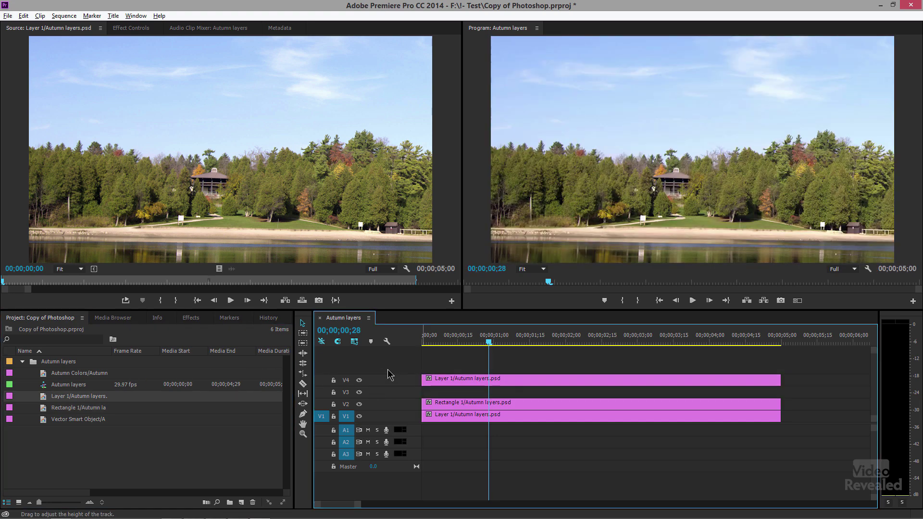
{"action": "left_click_drag", "start_coordinate": [478, 342], "coordinate": [465, 345]}
{"action": "key", "text": "ctrl+z"}
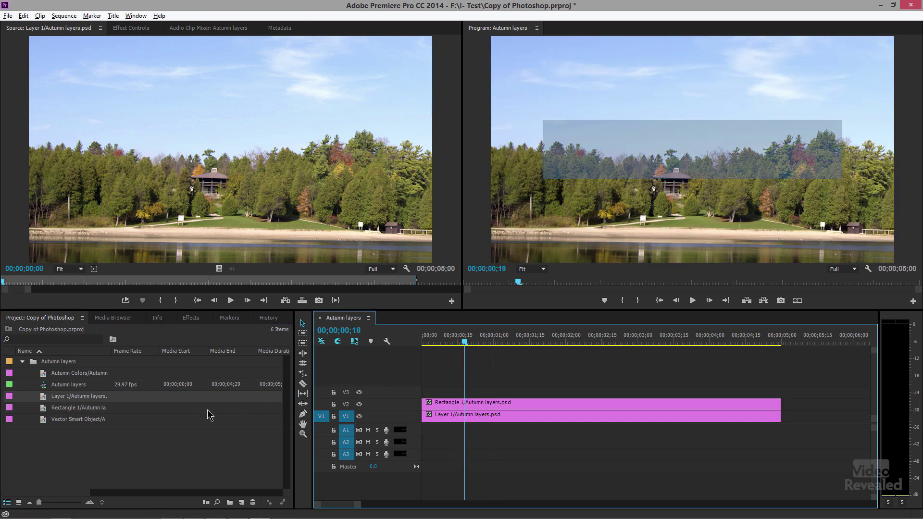
Step: Add the Autumn Colors clip to V3 and the Vector Smart Object clip to V4, both starting at the sequence's beginning
{"action": "double_click", "coordinate": [44, 375]}
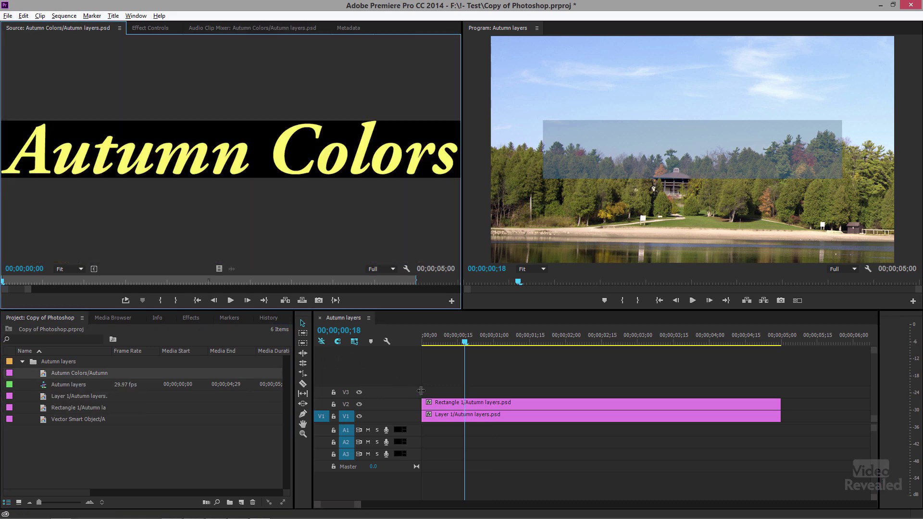
{"action": "left_click_drag", "start_coordinate": [46, 374], "coordinate": [410, 396]}
{"action": "left_click", "coordinate": [456, 342]}
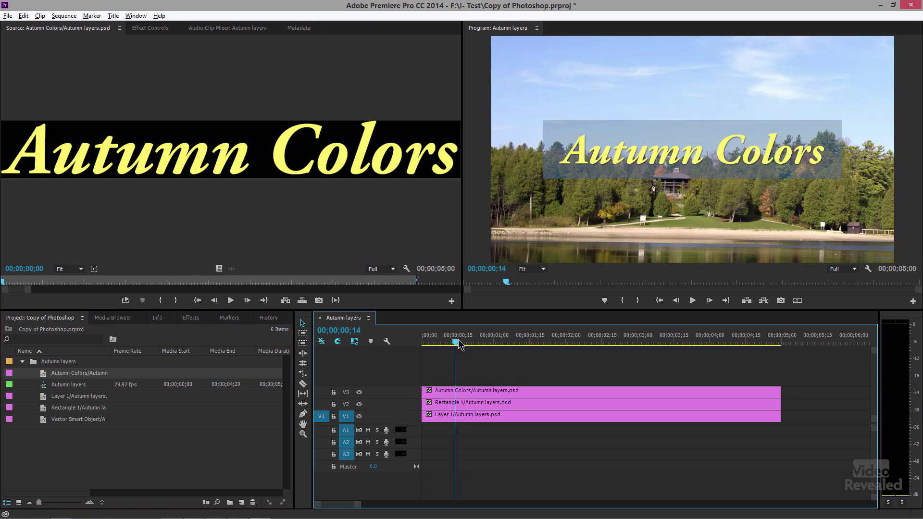
{"action": "left_click_drag", "start_coordinate": [43, 421], "coordinate": [442, 362]}
{"action": "left_click_drag", "start_coordinate": [486, 335], "coordinate": [499, 337]}
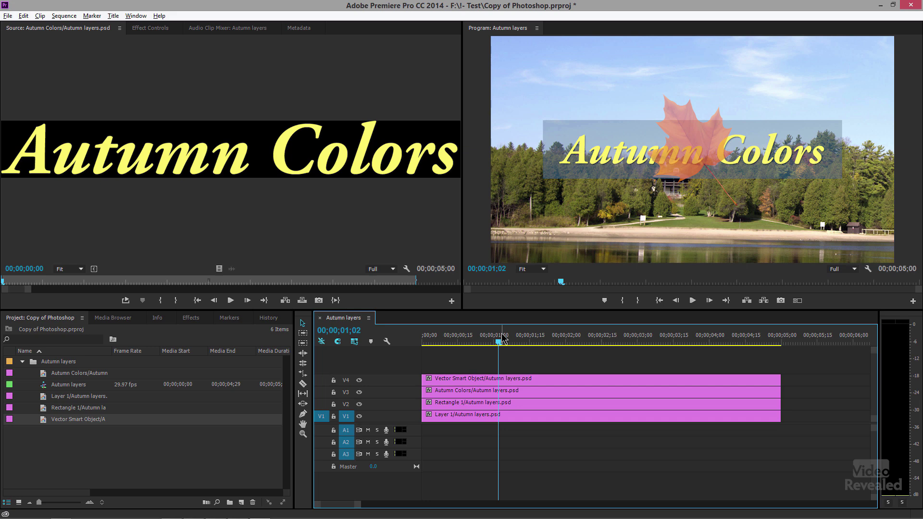
Step: Reposition the title, rectangle and leaf layers in the upper-left part of the frame, with the leaf over the title's start
{"action": "left_click", "coordinate": [678, 164]}
{"action": "left_click_drag", "start_coordinate": [689, 175], "coordinate": [619, 134]}
{"action": "left_click", "coordinate": [704, 145]}
{"action": "left_click_drag", "start_coordinate": [696, 148], "coordinate": [642, 90]}
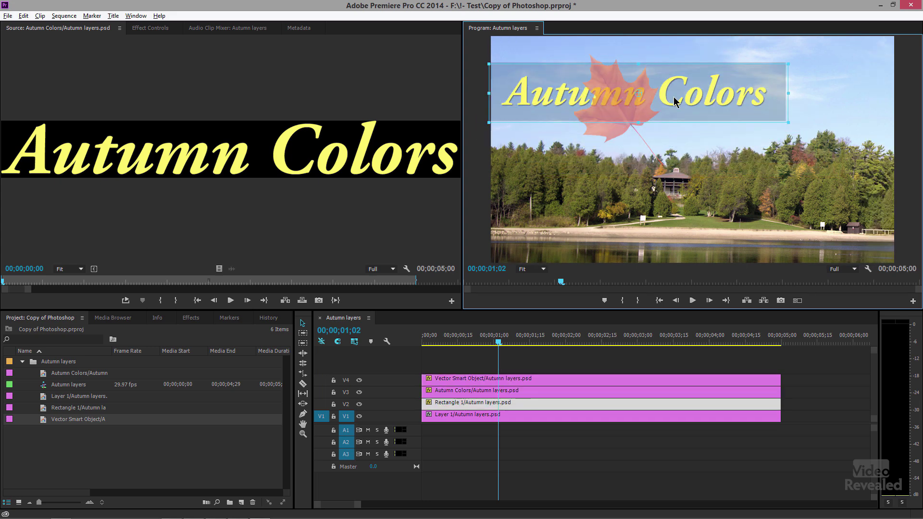
{"action": "left_click", "coordinate": [619, 137]}
{"action": "left_click_drag", "start_coordinate": [590, 140], "coordinate": [527, 134]}
{"action": "left_click", "coordinate": [466, 367]}
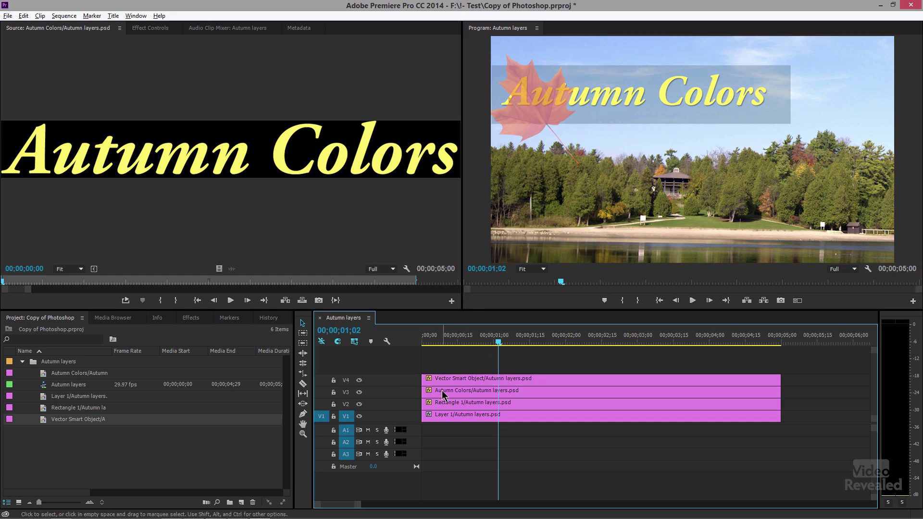
Step: Swap the stacking order so that Autumn Colors is on V4 above Vector Smart Object on V3
{"action": "left_click_drag", "start_coordinate": [443, 394], "coordinate": [452, 338]}
{"action": "left_click_drag", "start_coordinate": [441, 372], "coordinate": [440, 392]}
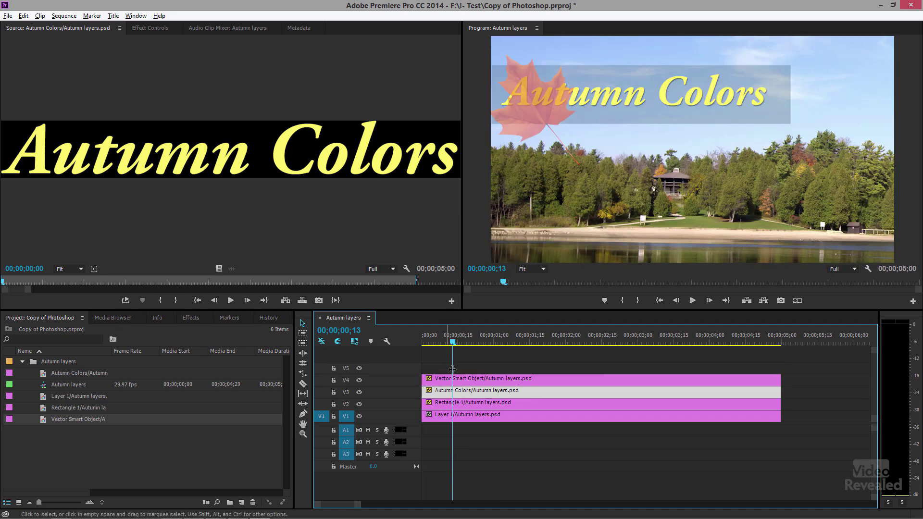
{"action": "mouse_move", "coordinate": [447, 395]}
{"action": "left_mouse_down"}
{"action": "mouse_move", "coordinate": [447, 368]}
{"action": "mouse_move", "coordinate": [440, 391]}
{"action": "mouse_move", "coordinate": [442, 380]}
{"action": "left_mouse_up"}
{"action": "left_click", "coordinate": [439, 384]}
{"action": "left_click", "coordinate": [441, 367]}
{"action": "mouse_move", "coordinate": [455, 343]}
{"action": "left_mouse_down"}
{"action": "mouse_move", "coordinate": [433, 343]}
{"action": "mouse_move", "coordinate": [463, 343]}
{"action": "left_mouse_up"}
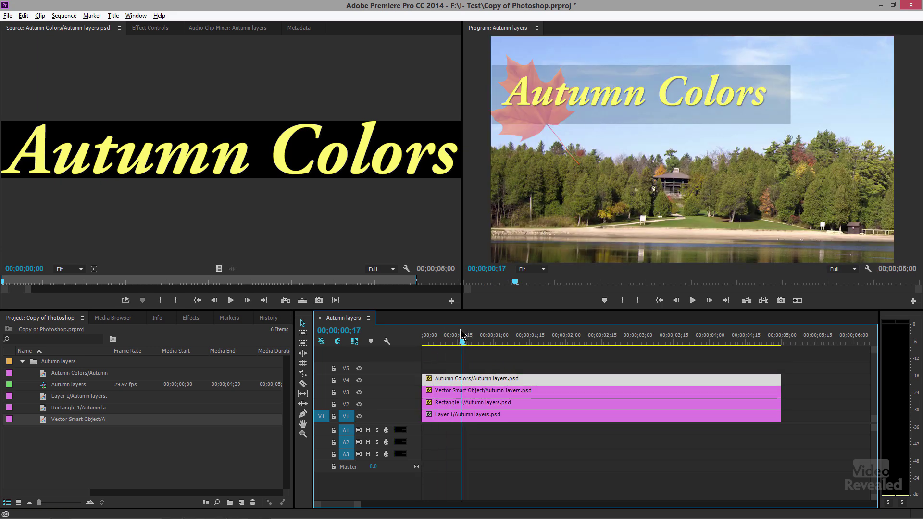
Step: Delete all items from the project, including the Autumn layers bin and its sequence
{"action": "left_click", "coordinate": [76, 419]}
{"action": "key", "text": "ctrl+a"}
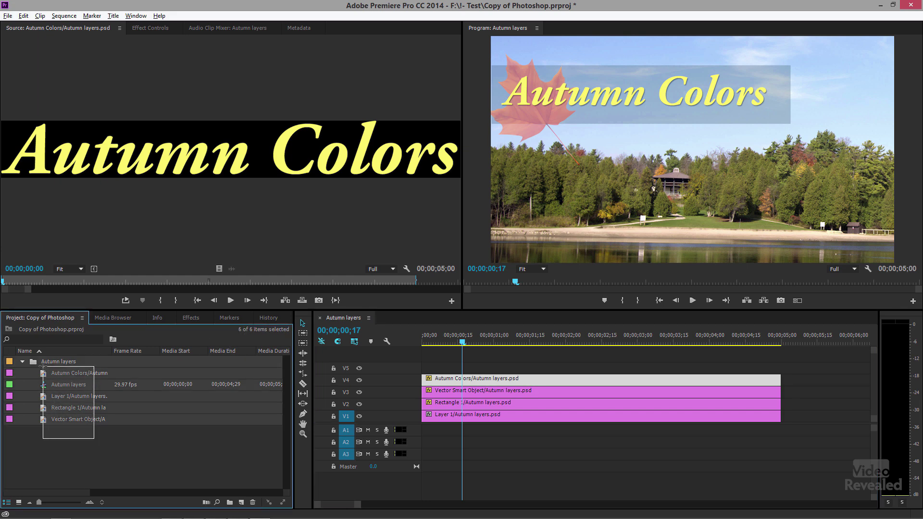
{"action": "left_click", "coordinate": [253, 503]}
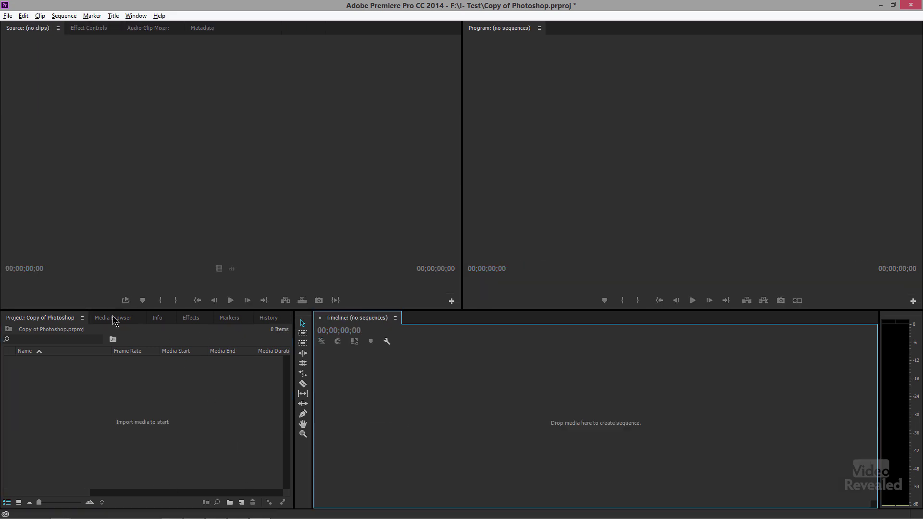
Step: Import Autumn layers.psd again as a Sequence with all four layers and the footage dimensions set to Document Size
{"action": "left_click", "coordinate": [112, 318]}
{"action": "right_click", "coordinate": [150, 366]}
{"action": "left_click", "coordinate": [166, 372]}
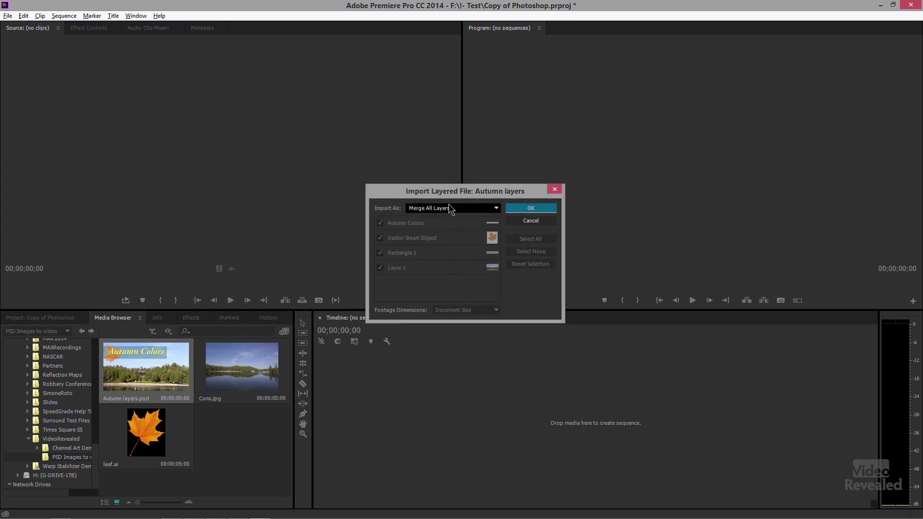
{"action": "left_click", "coordinate": [486, 208]}
{"action": "left_click", "coordinate": [434, 252]}
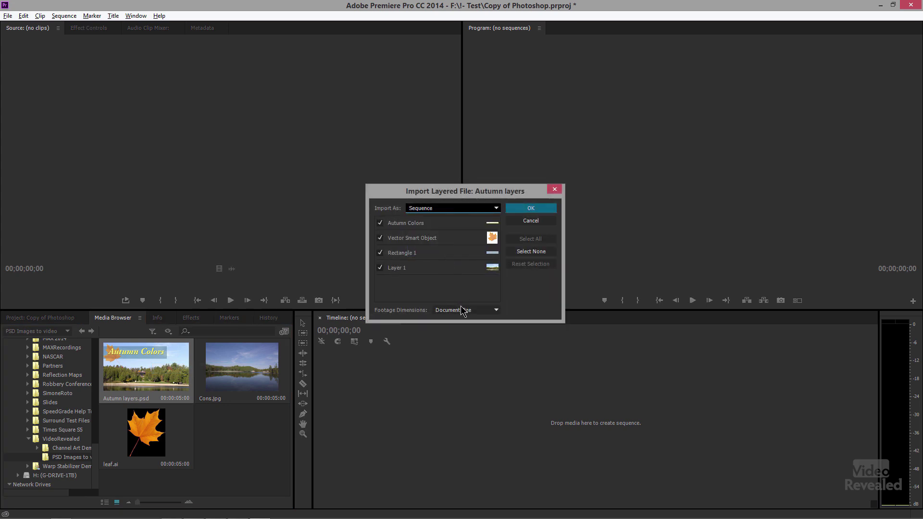
{"action": "left_click", "coordinate": [466, 310]}
{"action": "left_click", "coordinate": [478, 322]}
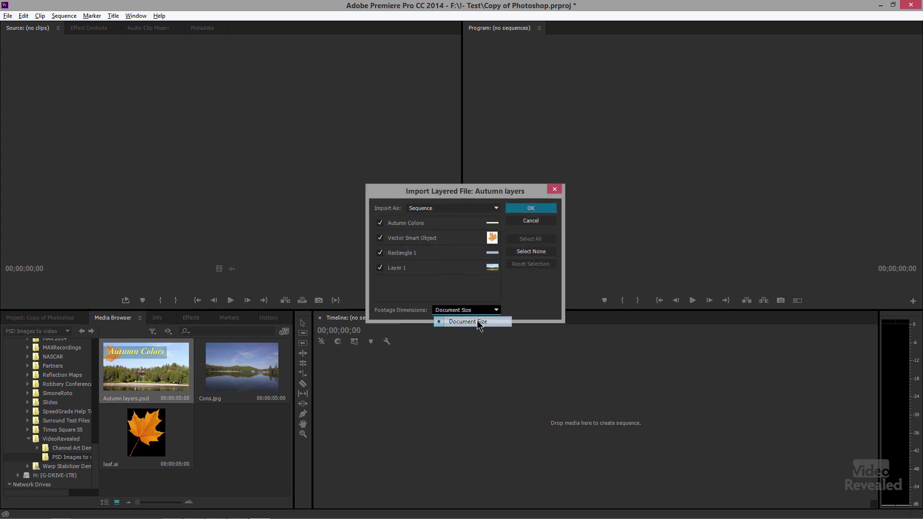
{"action": "left_click", "coordinate": [529, 213]}
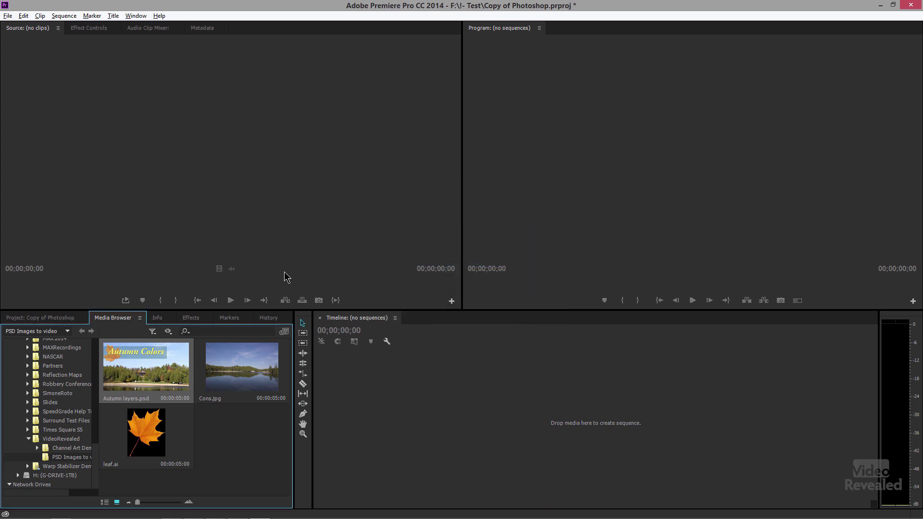
Step: Open the imported Autumn layers sequence from its bin and scrub through its stacked layers
{"action": "left_click", "coordinate": [46, 318]}
{"action": "left_click", "coordinate": [22, 362]}
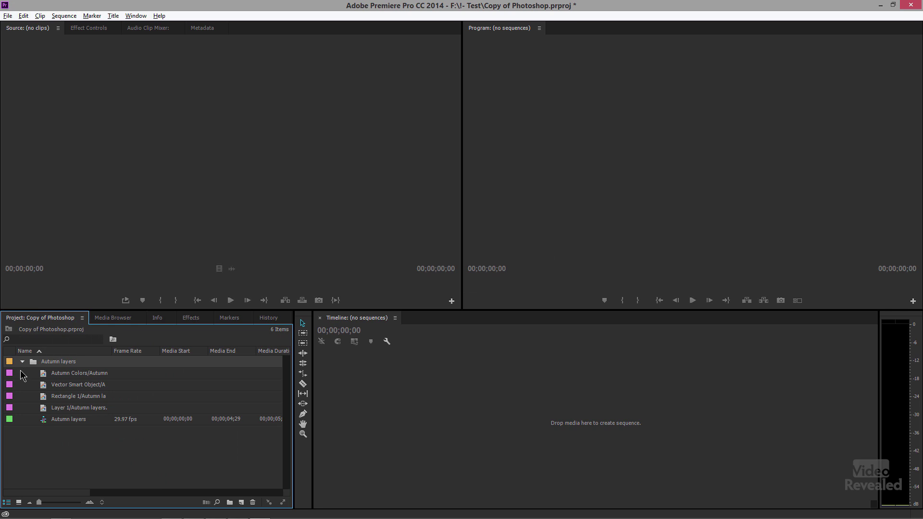
{"action": "double_click", "coordinate": [43, 421]}
{"action": "key", "text": "backslash"}
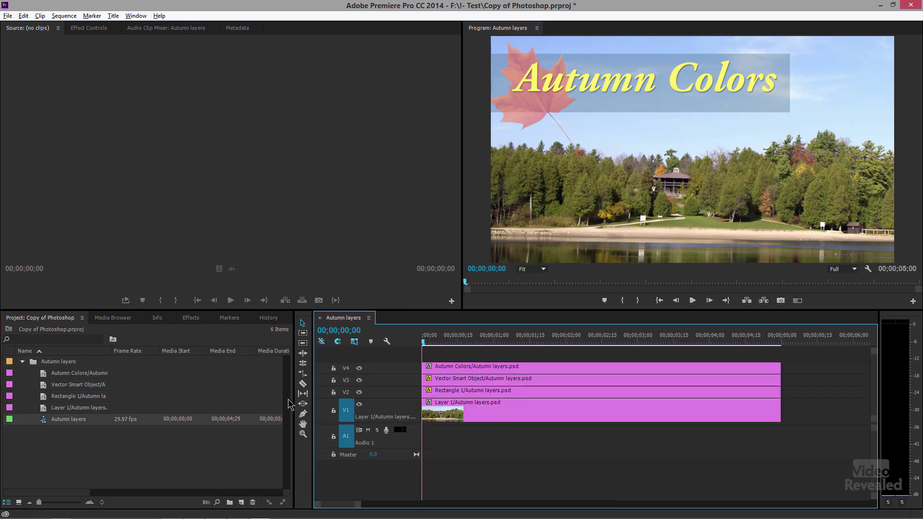
{"action": "left_click_drag", "start_coordinate": [428, 337], "coordinate": [511, 340]}
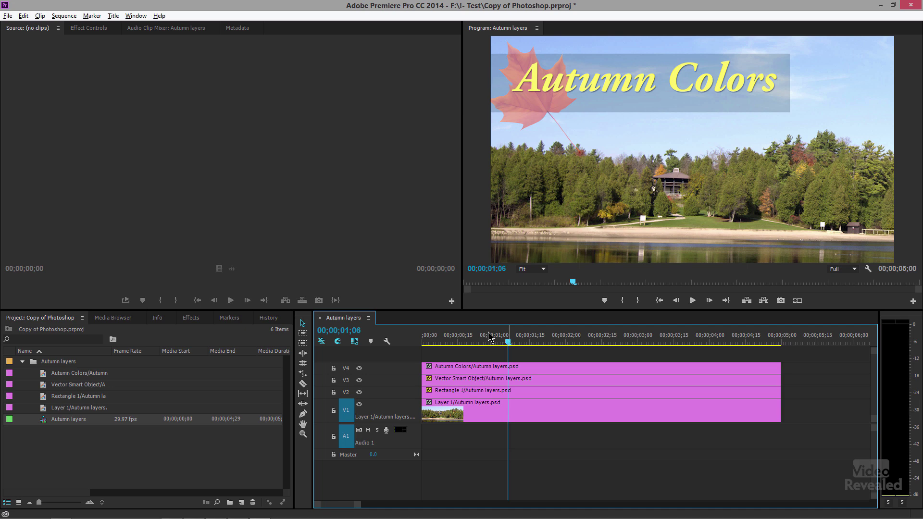
Step: Shift the Autumn Colors title slightly down and to the right in the frame and deselect it
{"action": "left_click", "coordinate": [598, 88]}
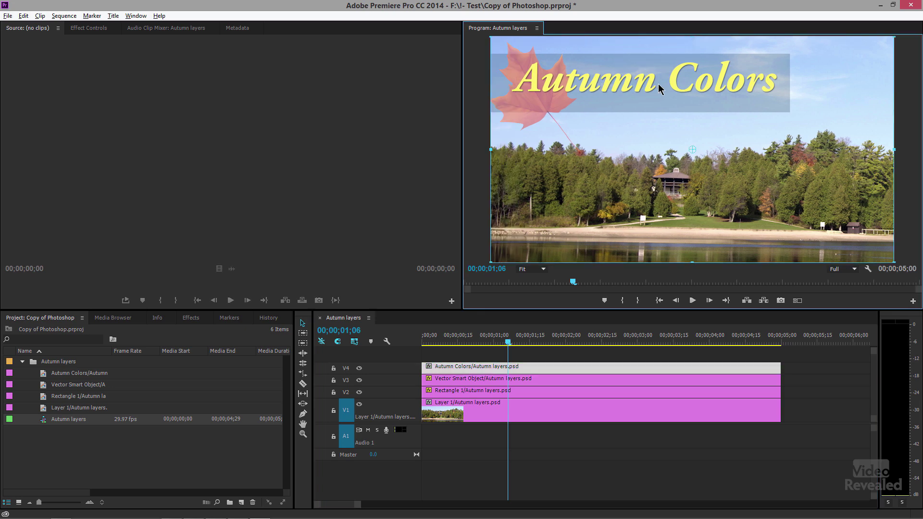
{"action": "mouse_move", "coordinate": [650, 98]}
{"action": "left_mouse_down"}
{"action": "mouse_move", "coordinate": [608, 117]}
{"action": "mouse_move", "coordinate": [673, 106]}
{"action": "mouse_move", "coordinate": [677, 86]}
{"action": "mouse_move", "coordinate": [643, 112]}
{"action": "mouse_move", "coordinate": [657, 135]}
{"action": "mouse_move", "coordinate": [647, 85]}
{"action": "mouse_move", "coordinate": [647, 95]}
{"action": "left_mouse_up"}
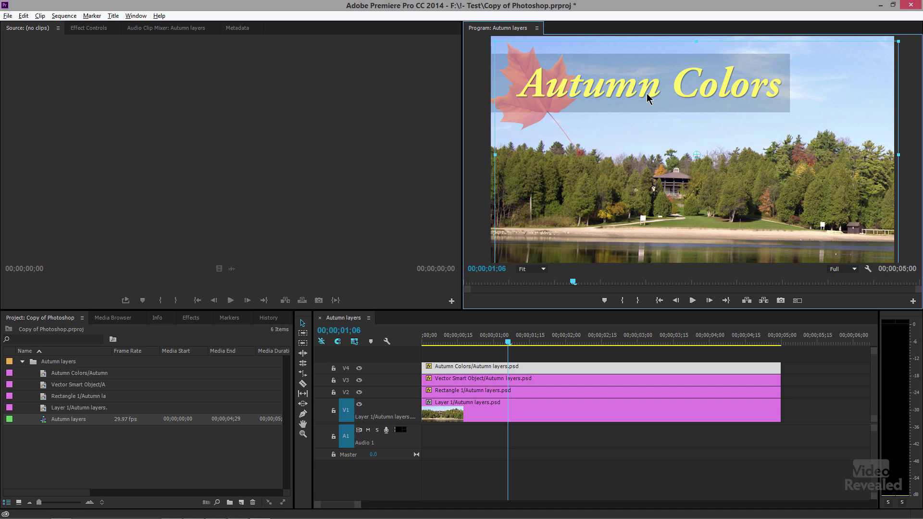
{"action": "left_click_drag", "start_coordinate": [508, 342], "coordinate": [491, 342]}
{"action": "left_click", "coordinate": [577, 439]}
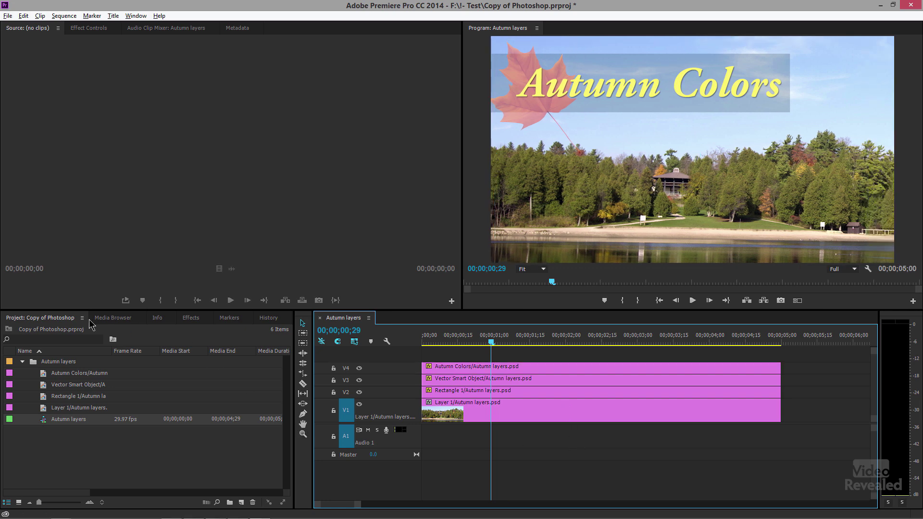
Step: Add Cons.jpg from the PSD Images to video folder to V4 directly after the Autumn Colors clip
{"action": "left_click", "coordinate": [114, 319]}
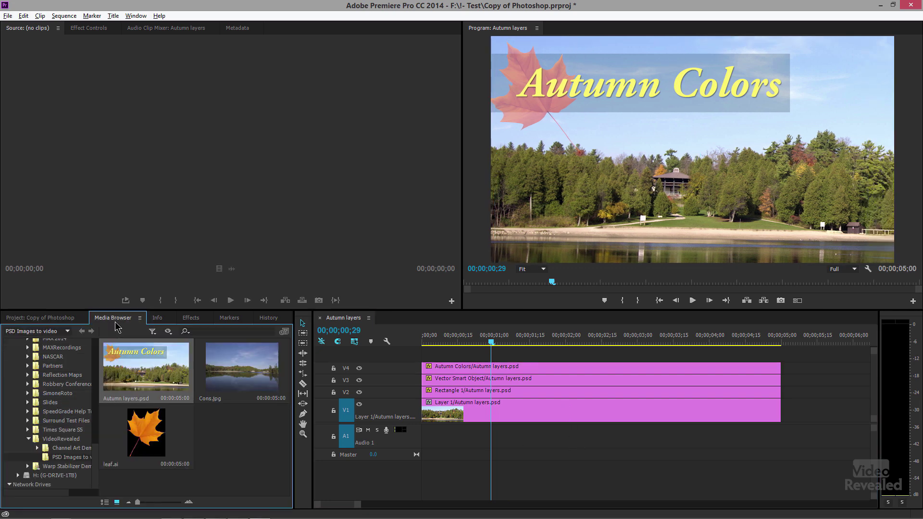
{"action": "left_click", "coordinate": [233, 366]}
{"action": "left_click_drag", "start_coordinate": [284, 372], "coordinate": [837, 342]}
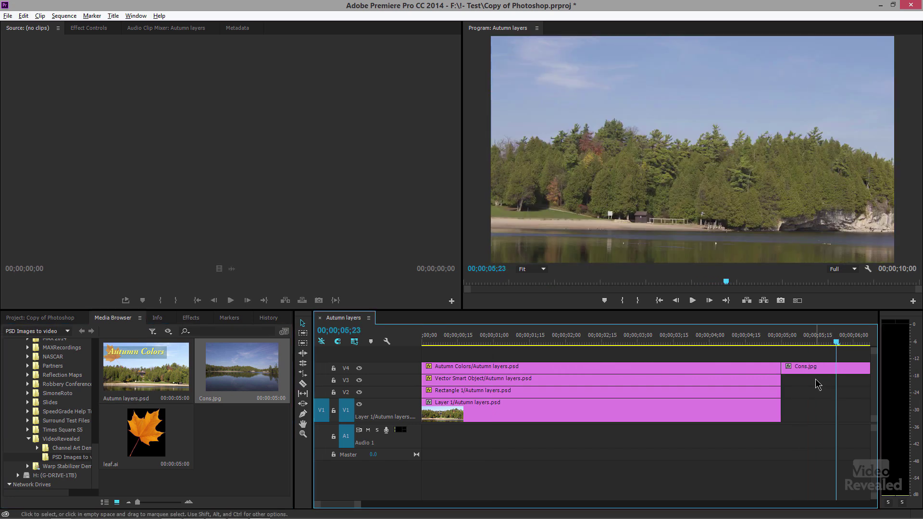
{"action": "key", "text": "minus"}
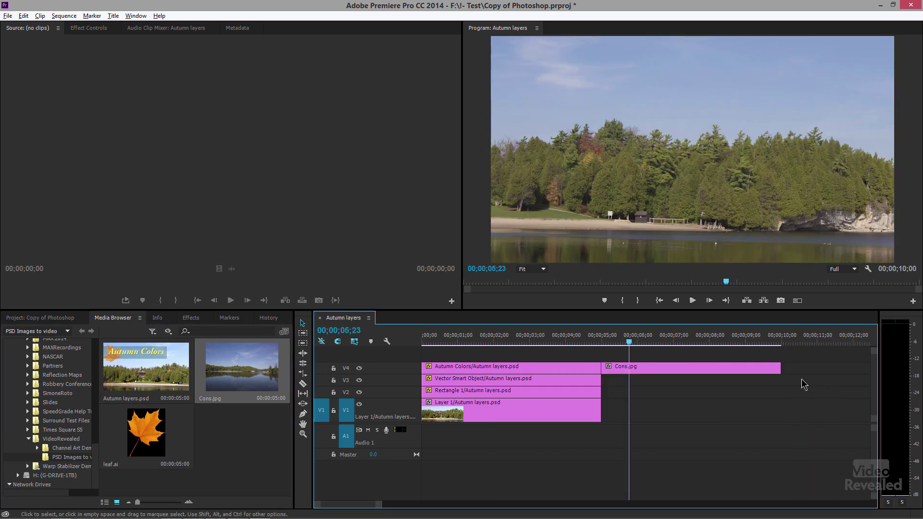
Step: Reposition the oversized Cons.jpg image within the frame so the lakeside pavilion is in view
{"action": "left_click", "coordinate": [616, 175]}
{"action": "left_click_drag", "start_coordinate": [580, 163], "coordinate": [697, 138]}
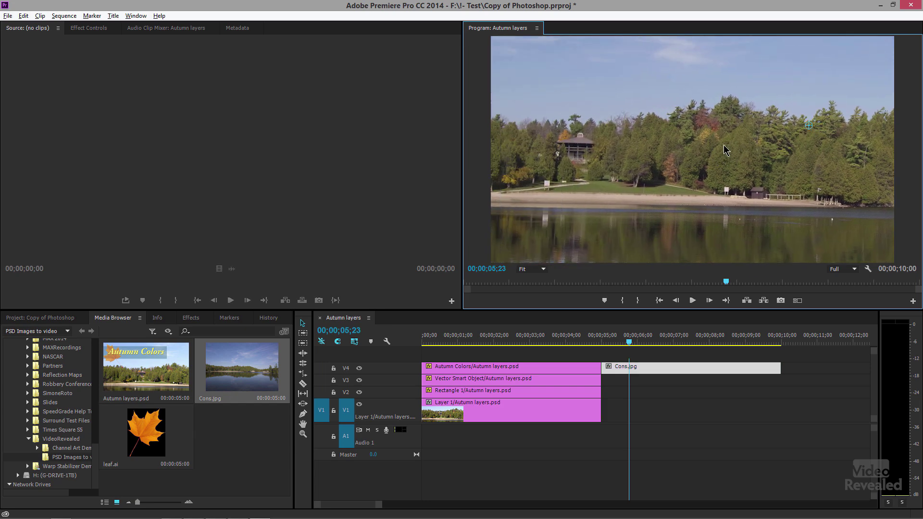
{"action": "left_click_drag", "start_coordinate": [601, 190], "coordinate": [666, 200]}
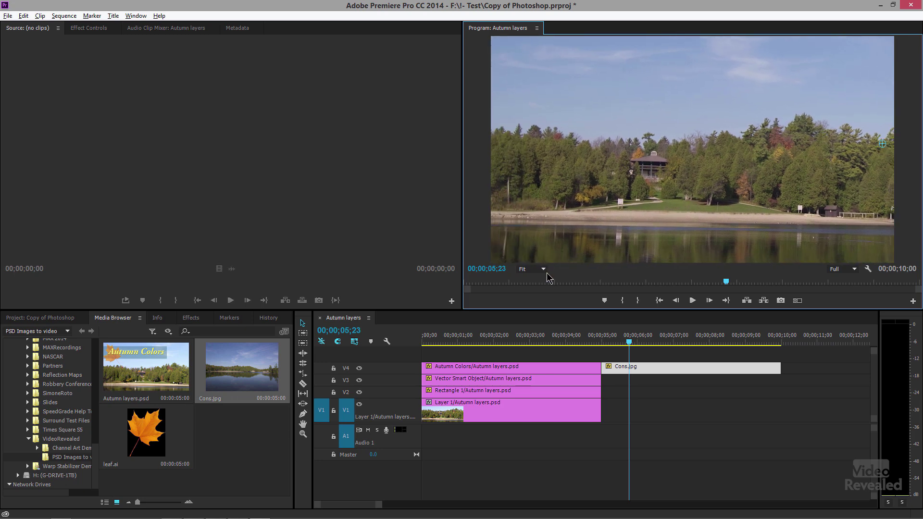
Step: Enlarge Cons.jpg to a scale of 299 in its Motion settings and reposition it so the pavilion sits near the centre of the frame
{"action": "left_click", "coordinate": [94, 30]}
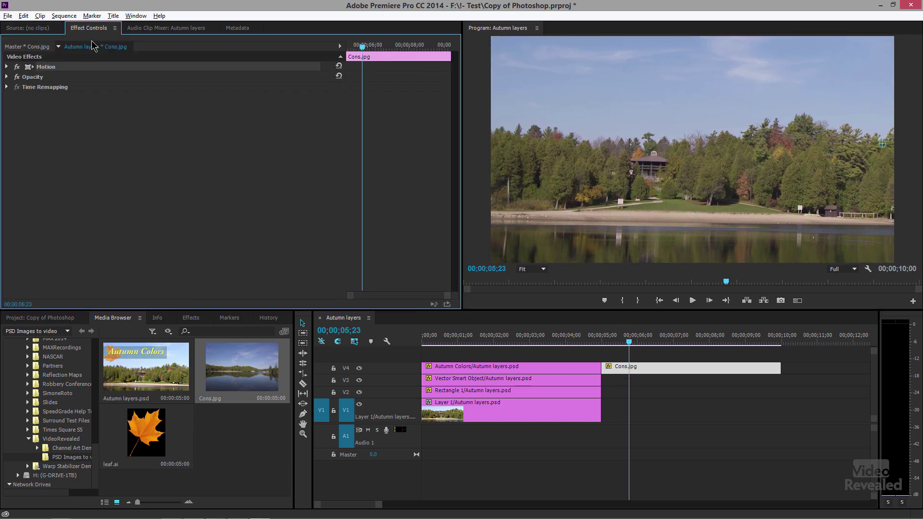
{"action": "left_click", "coordinate": [8, 66]}
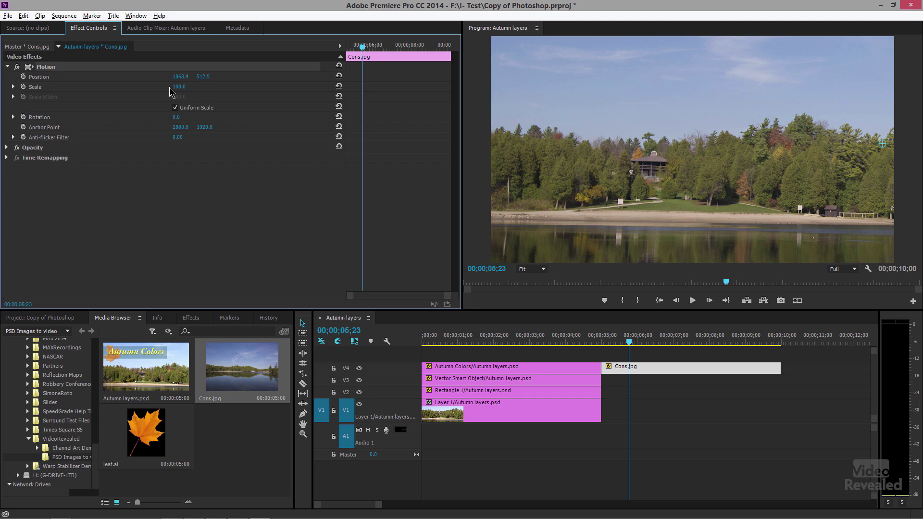
{"action": "left_click_drag", "start_coordinate": [179, 87], "coordinate": [200, 87]}
{"action": "left_click_drag", "start_coordinate": [179, 86], "coordinate": [189, 98]}
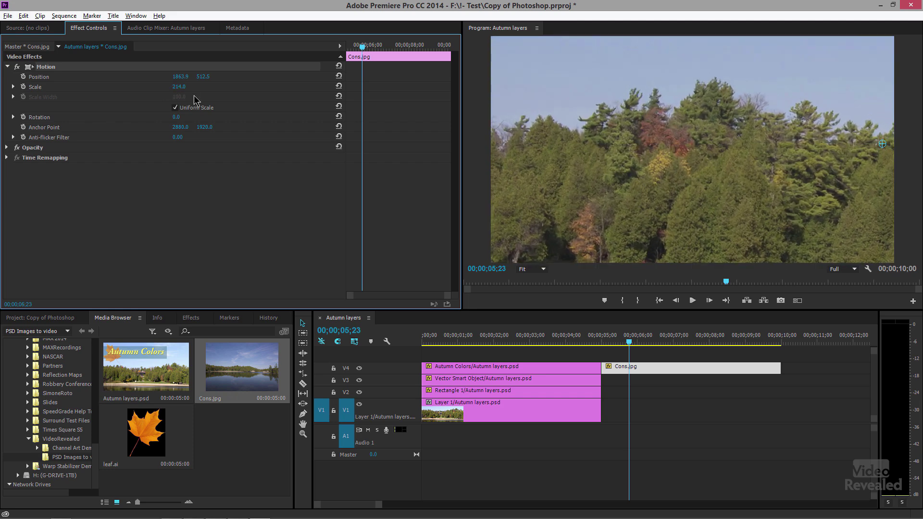
{"action": "left_click_drag", "start_coordinate": [503, 194], "coordinate": [714, 182]}
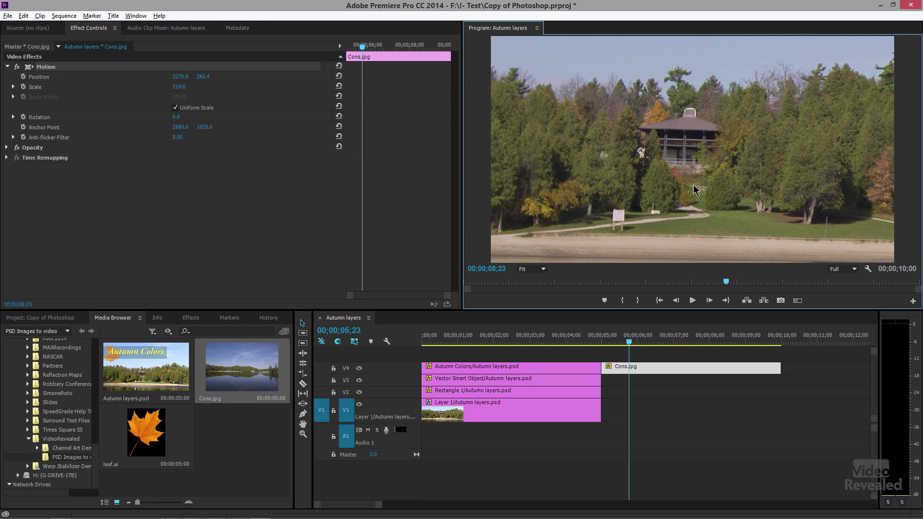
{"action": "mouse_move", "coordinate": [632, 195]}
{"action": "left_mouse_down"}
{"action": "mouse_move", "coordinate": [659, 206]}
{"action": "mouse_move", "coordinate": [636, 199]}
{"action": "left_mouse_up"}
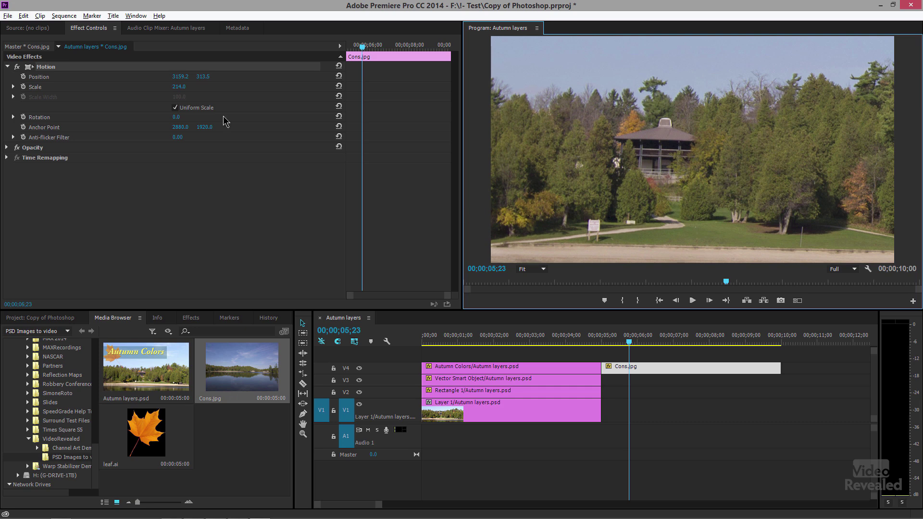
{"action": "left_click_drag", "start_coordinate": [176, 91], "coordinate": [327, 165]}
{"action": "left_click_drag", "start_coordinate": [534, 200], "coordinate": [718, 179]}
Step: Zoom the program view out to 10% and move Cons.jpg down and to the right to expose its bounding edge
{"action": "left_click", "coordinate": [544, 269]}
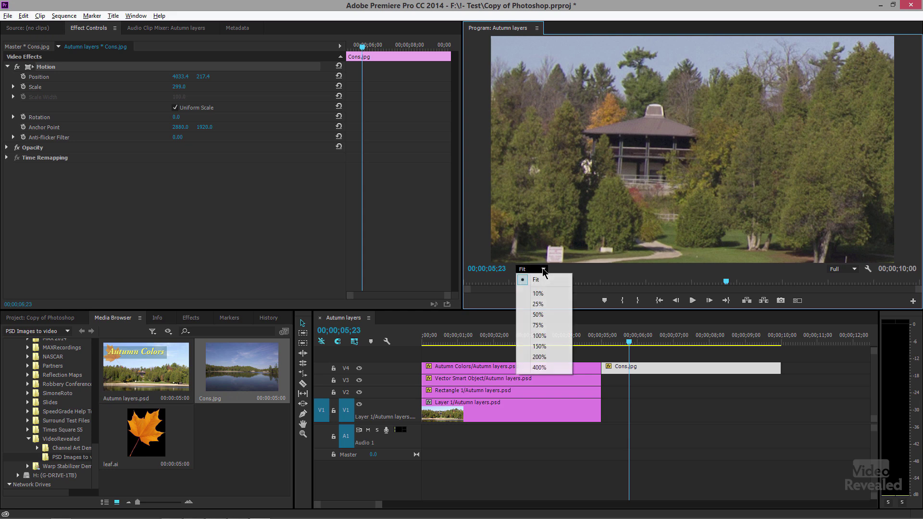
{"action": "left_click", "coordinate": [538, 293]}
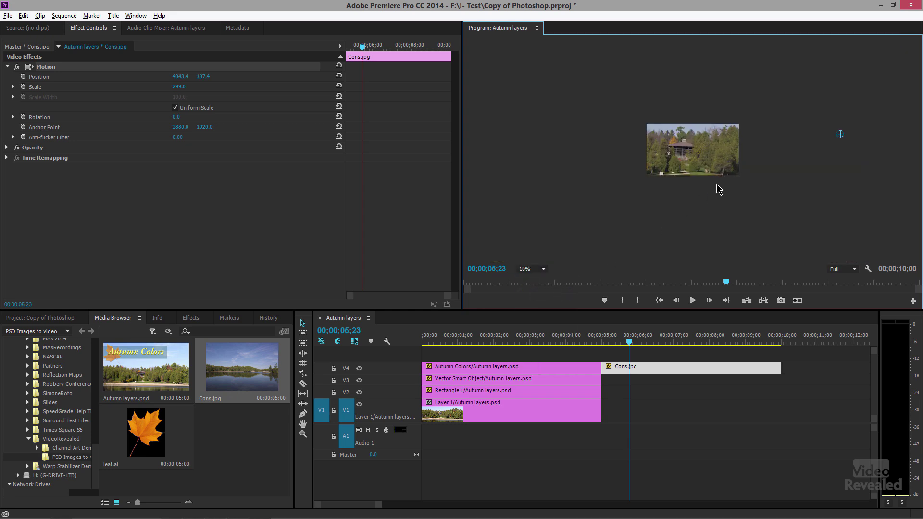
{"action": "left_click_drag", "start_coordinate": [751, 173], "coordinate": [813, 258]}
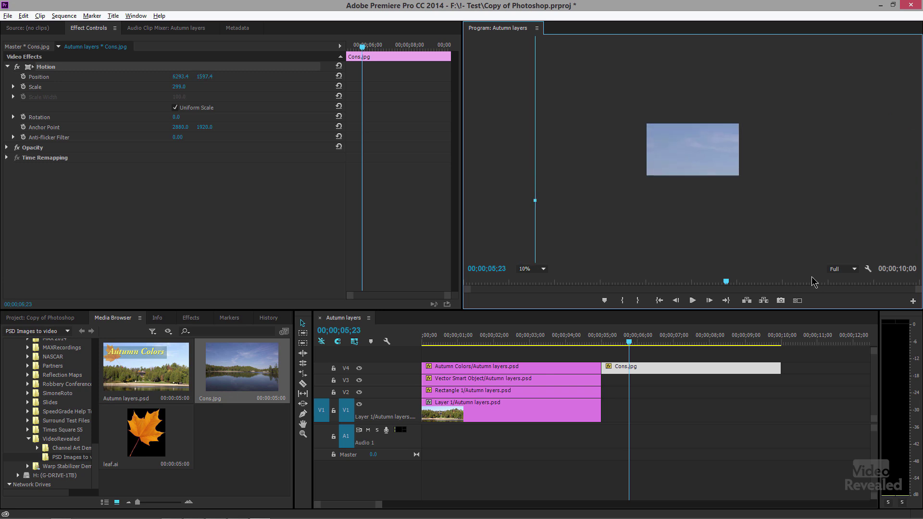
Step: Reduce the scale of Cons.jpg to 128 and reposition it at about 1835, 237 so the pavilion and shoreline are in frame
{"action": "left_click_drag", "start_coordinate": [699, 154], "coordinate": [646, 187]}
{"action": "left_click_drag", "start_coordinate": [187, 88], "coordinate": [185, 88]}
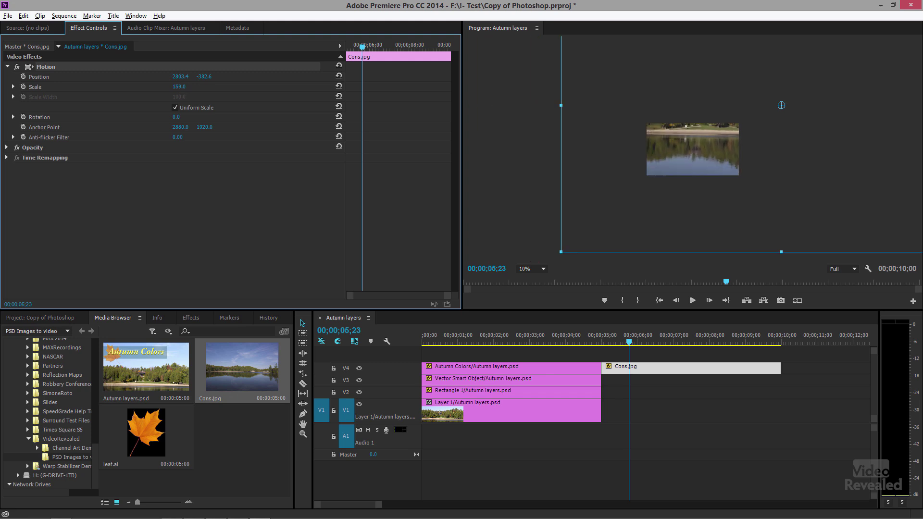
{"action": "left_click_drag", "start_coordinate": [777, 86], "coordinate": [563, 136]}
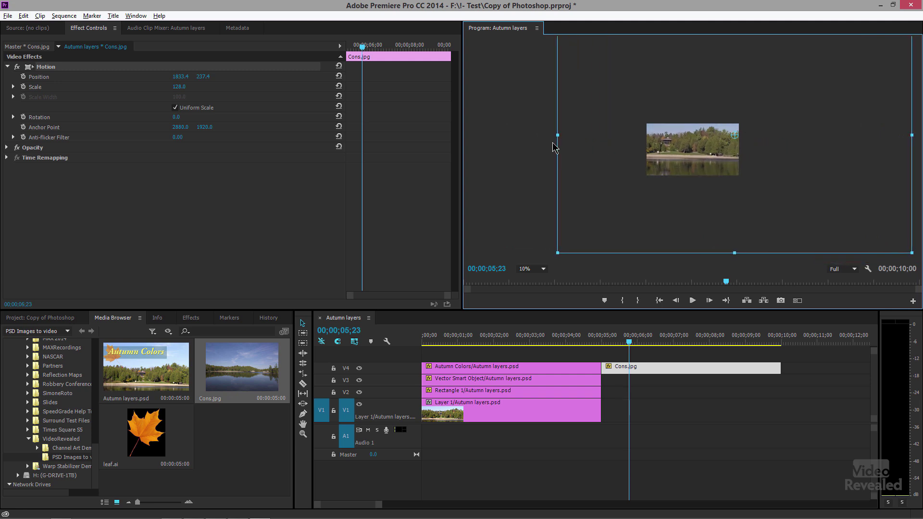
Step: Move the playhead to 00;00;02;09 over the layered Autumn Colors clips and open the program view's zoom level choices
{"action": "left_click", "coordinate": [507, 345]}
{"action": "left_click", "coordinate": [534, 268]}
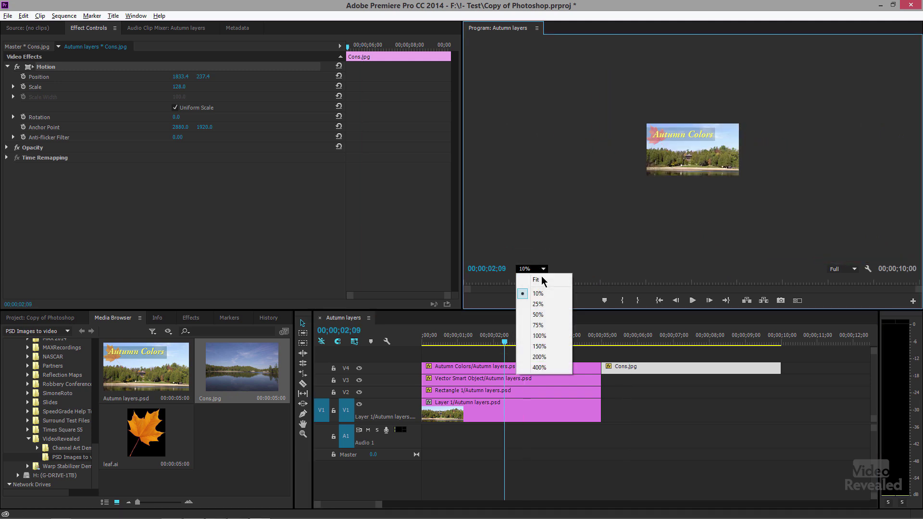